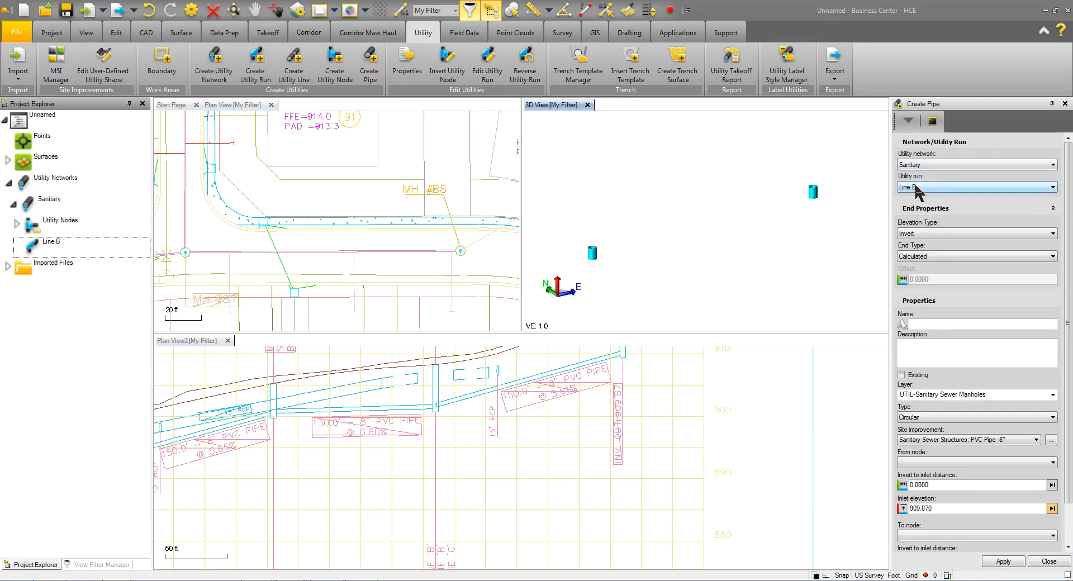
Step: Review the Elevation Type choices for the pipe ends and the pipe-part diagrams in the Create a Utility Line help topic
left_click(930, 234)
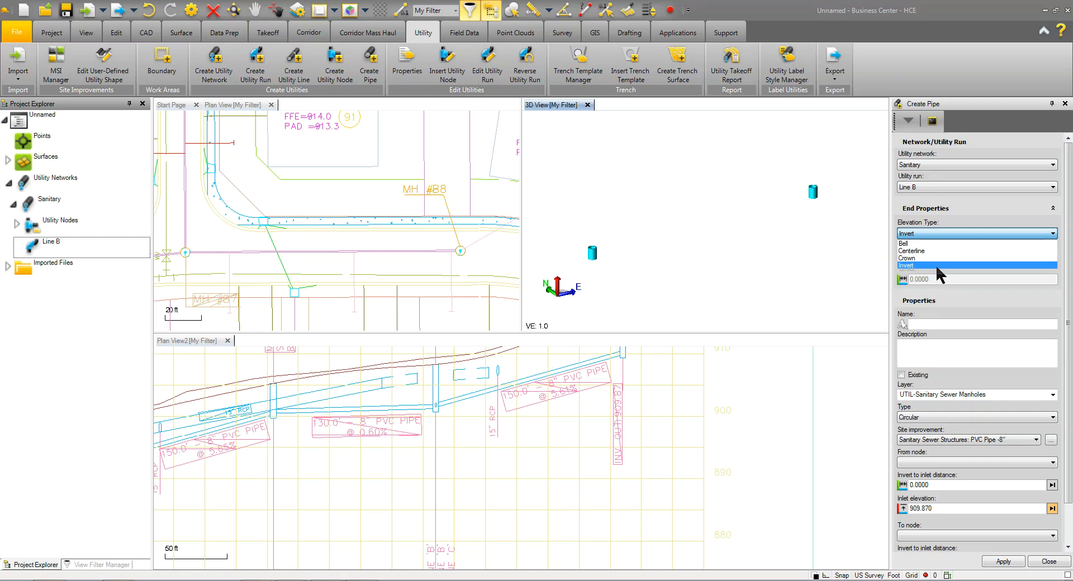
left_click(945, 229)
left_click(255, 579)
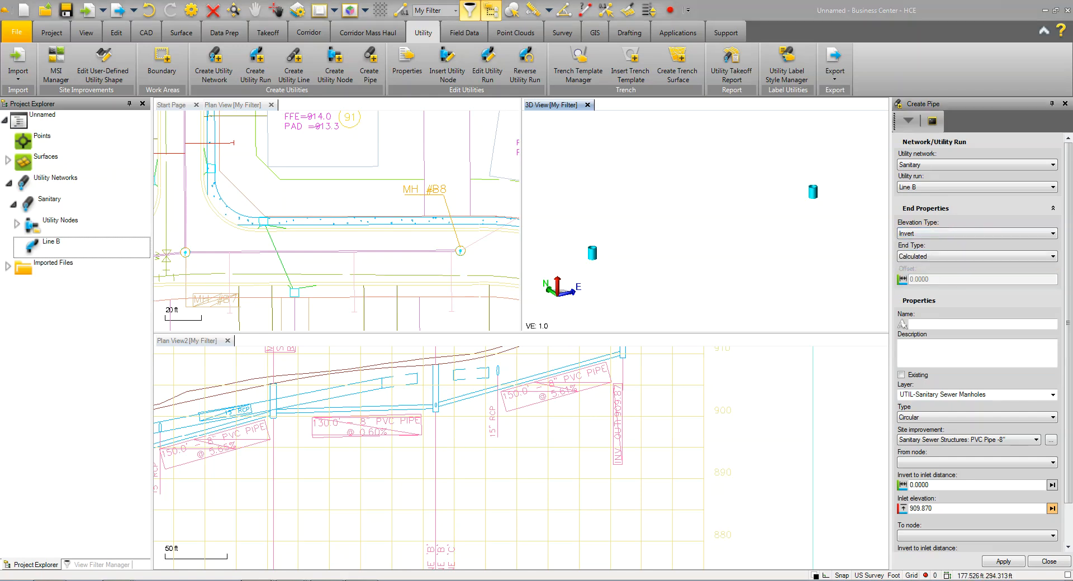
left_click(252, 567)
scroll(268, 336, "up", 15)
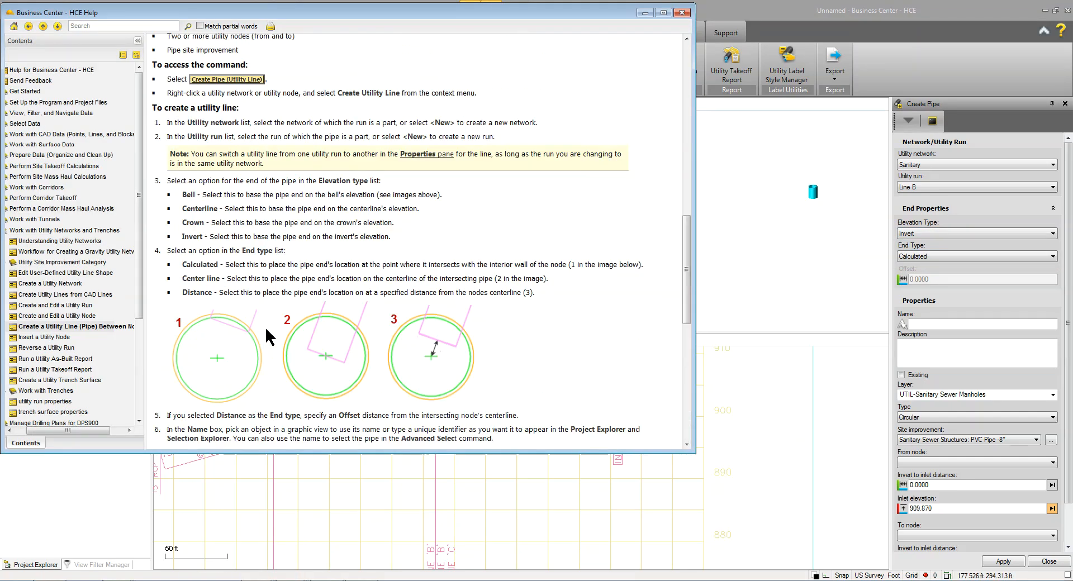
scroll(269, 336, "down", 2)
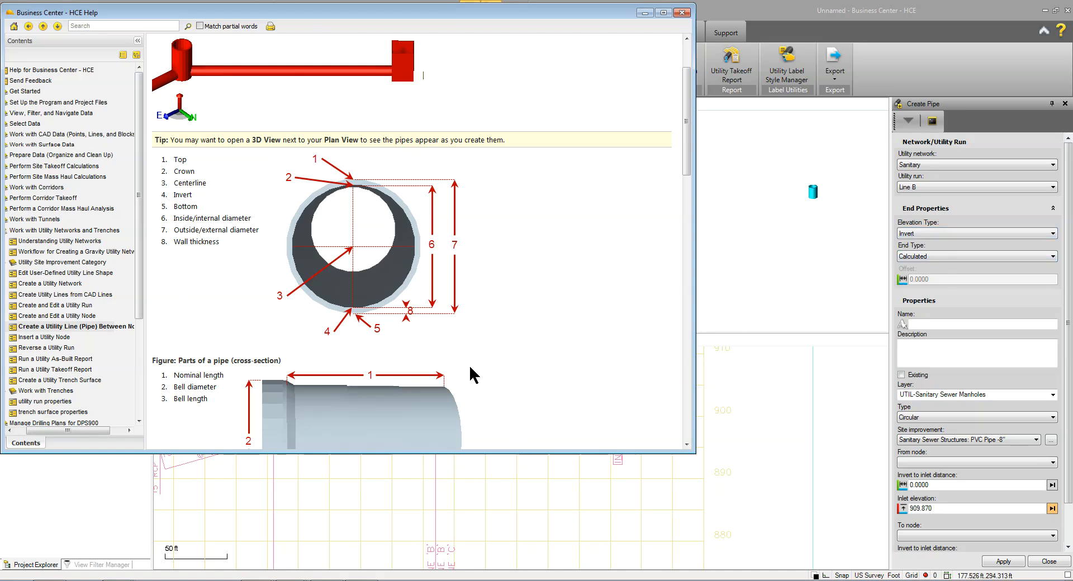
scroll(472, 372, "down", 10)
scroll(472, 371, "down", 3)
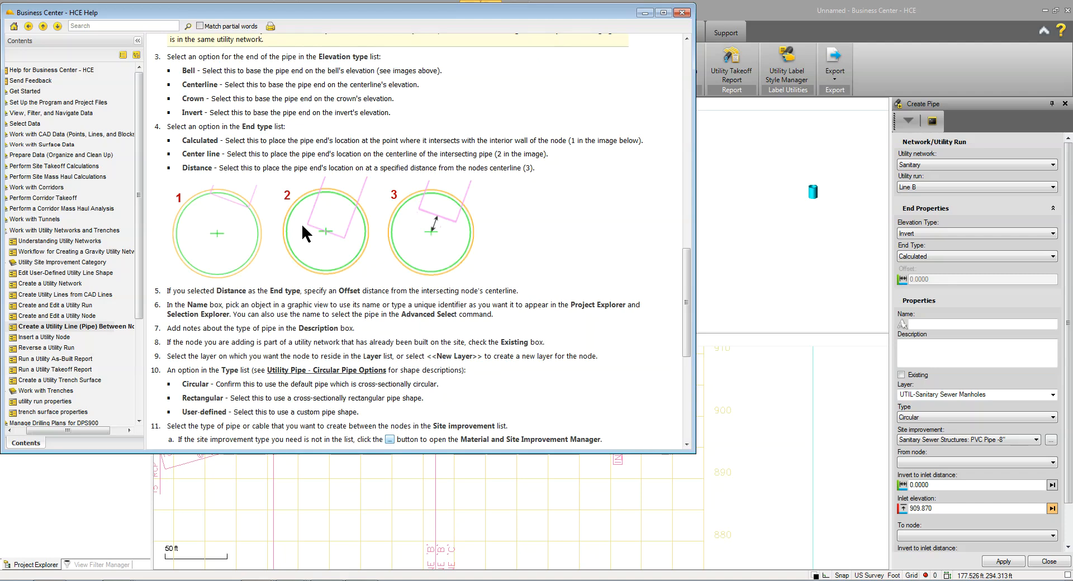
Step: Compare the End Type choices with the help topic's illustrations of calculated, centerline and distance pipe ends
left_click(917, 256)
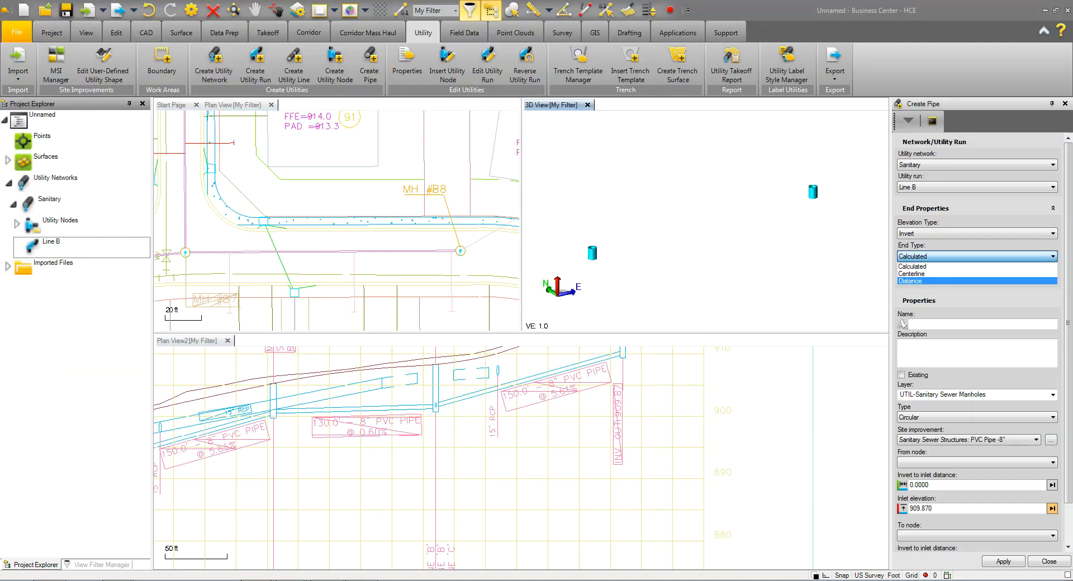
left_click(258, 580)
left_click(246, 566)
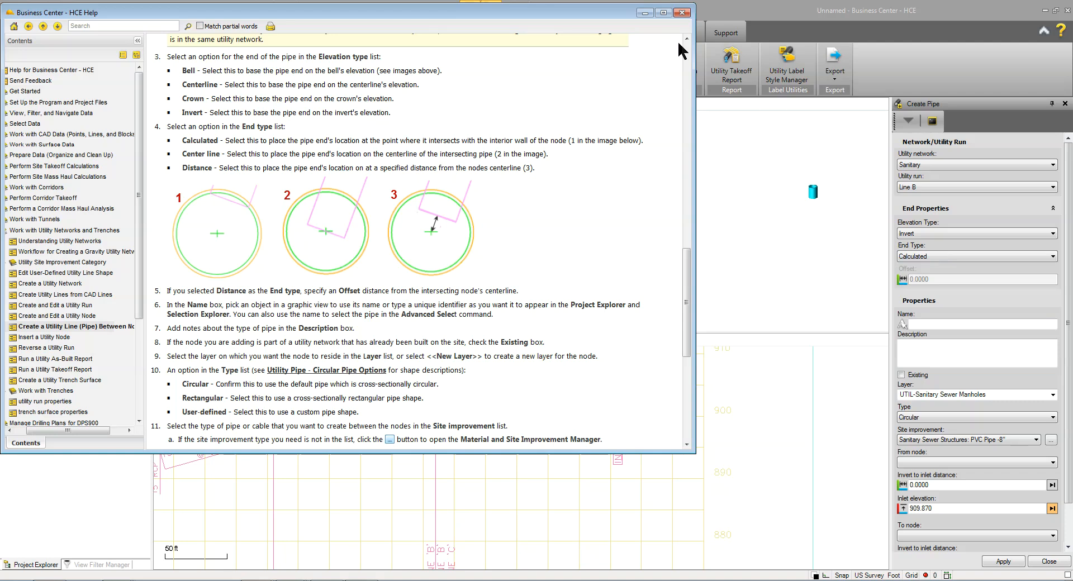
Step: Name the new pipe P1 and assign it to the UTIL-Sanitary Sewer Pipe layer
left_click(946, 323)
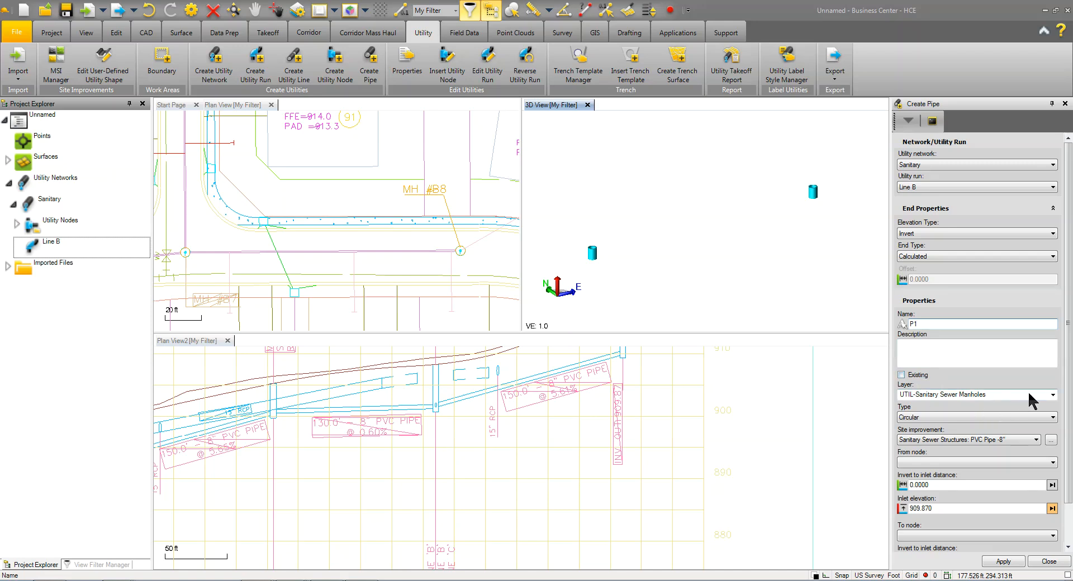
left_click(1053, 395)
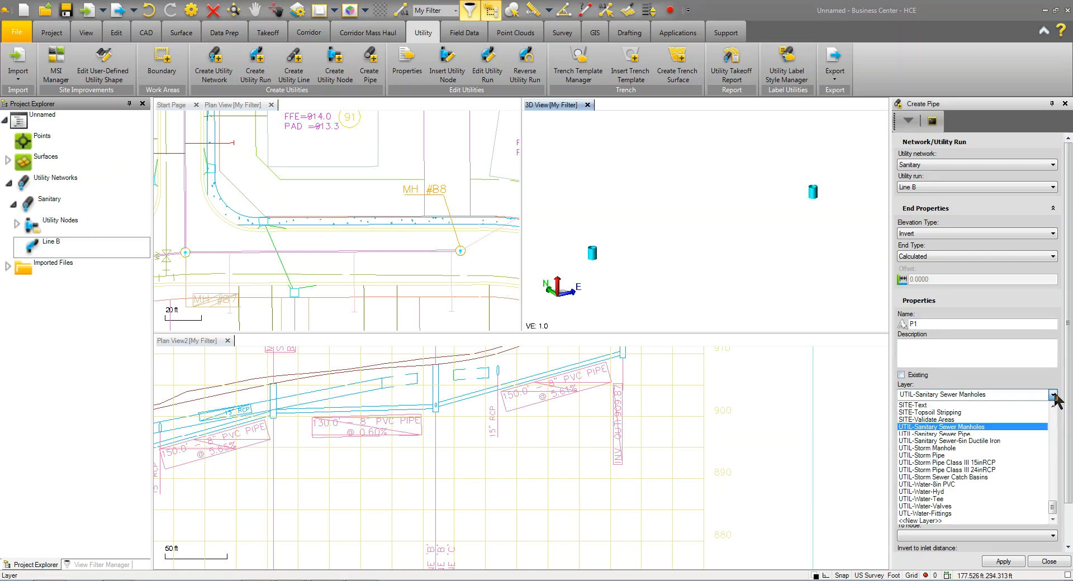
left_click(949, 434)
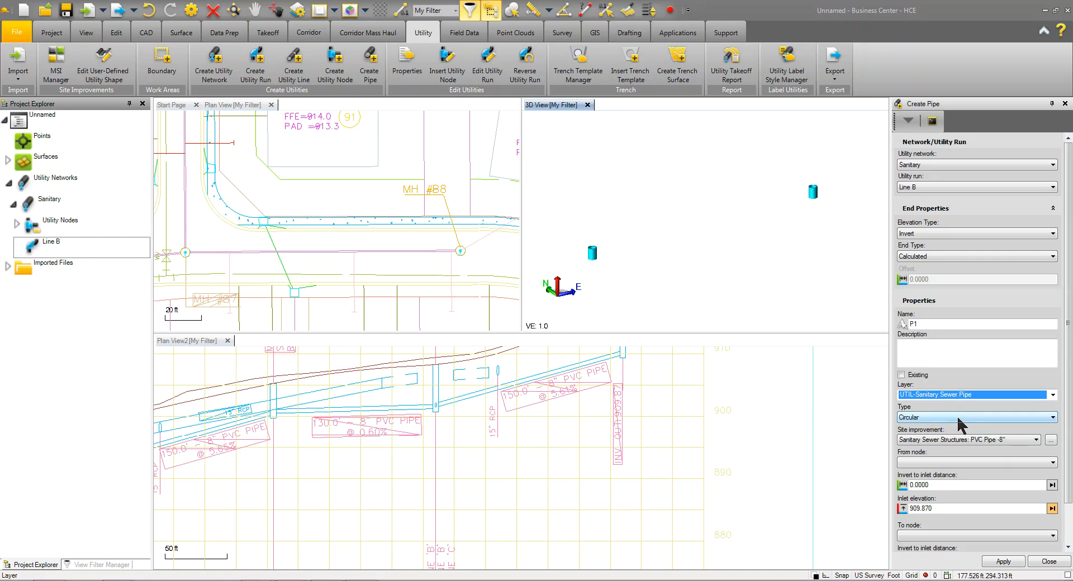
Step: Keep the pipe type Circular and choose the site improvement Sanitary Sewer Structures: PVC Pipe -8"
left_click(956, 422)
left_click(956, 422)
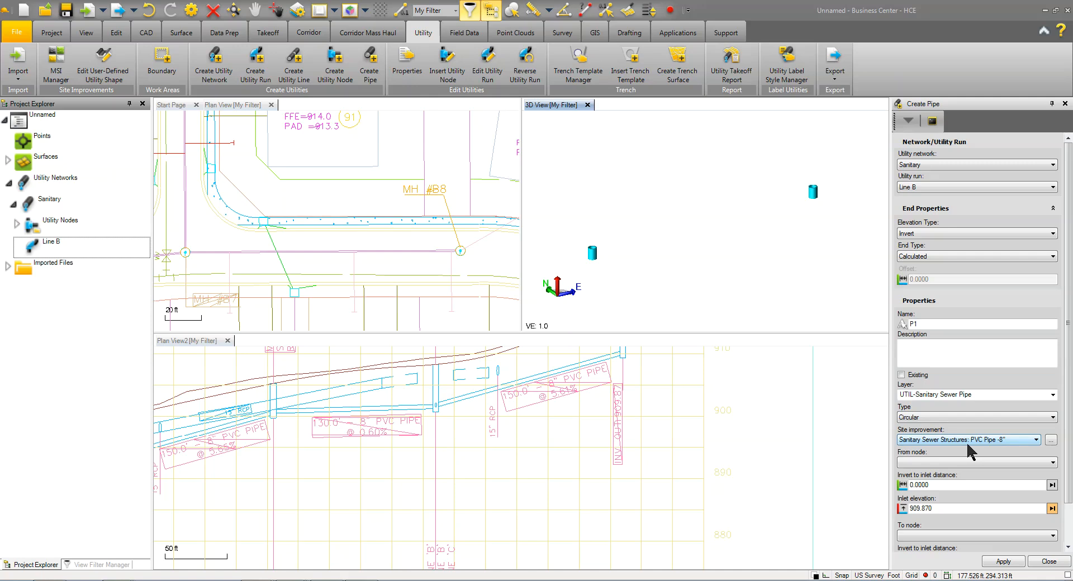
left_click(966, 441)
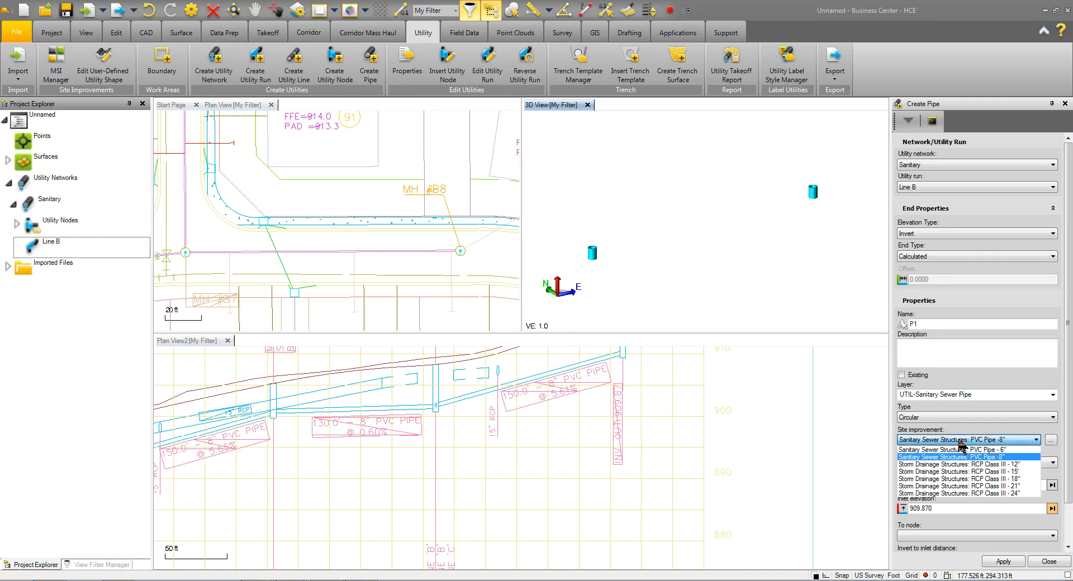
left_click(982, 457)
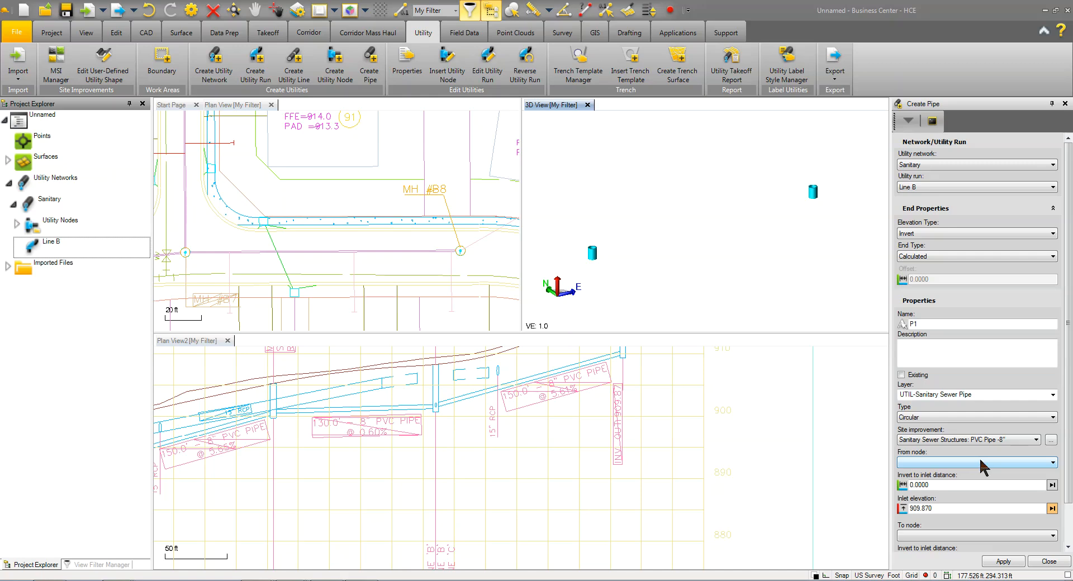
Step: Run pipe P1 from node MH B8 to node MH B7
left_click_drag(1068, 431, 1066, 492)
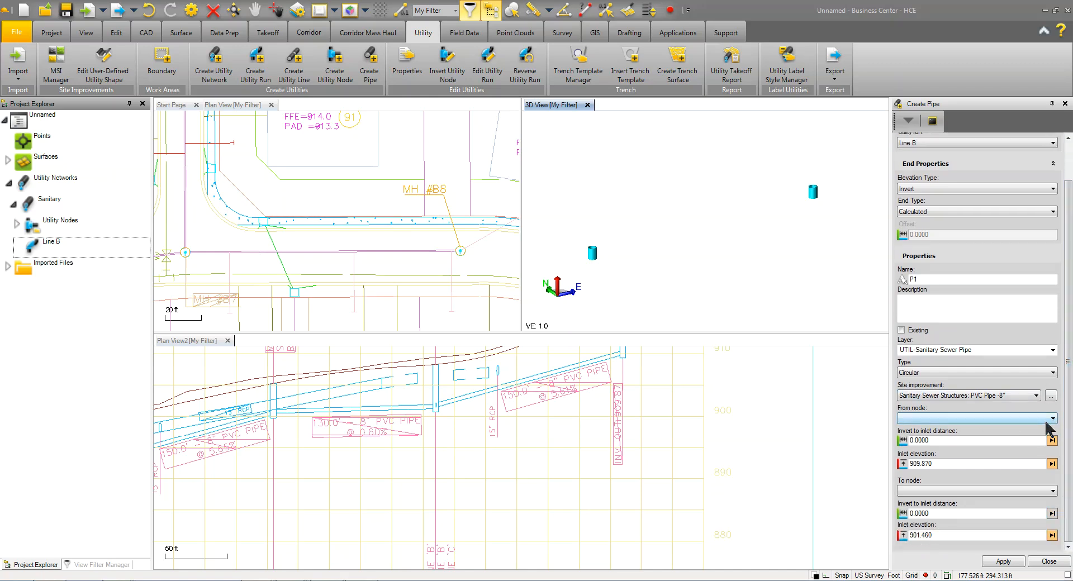
left_click(1053, 419)
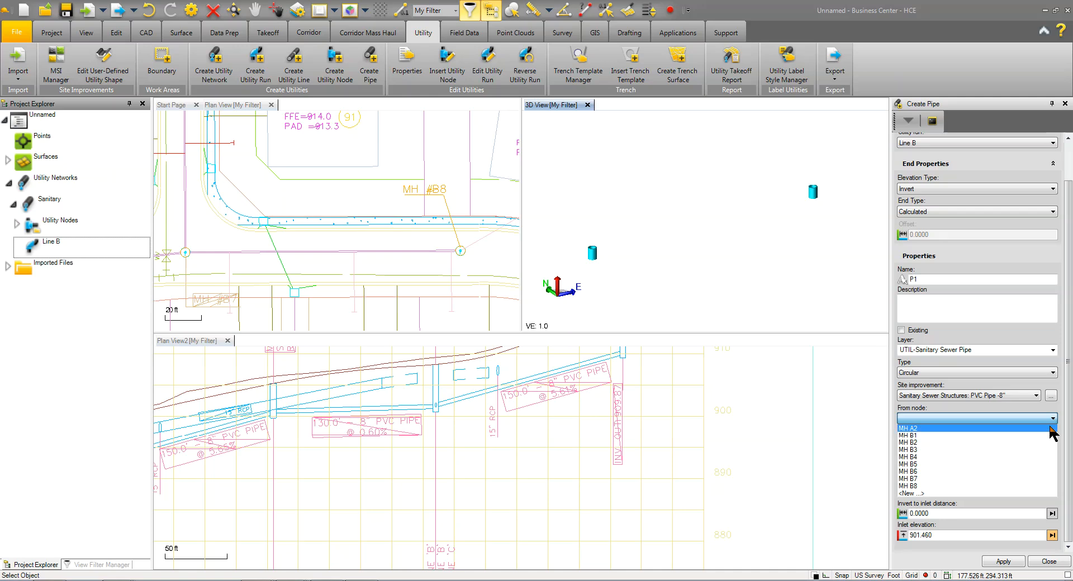
left_click(914, 486)
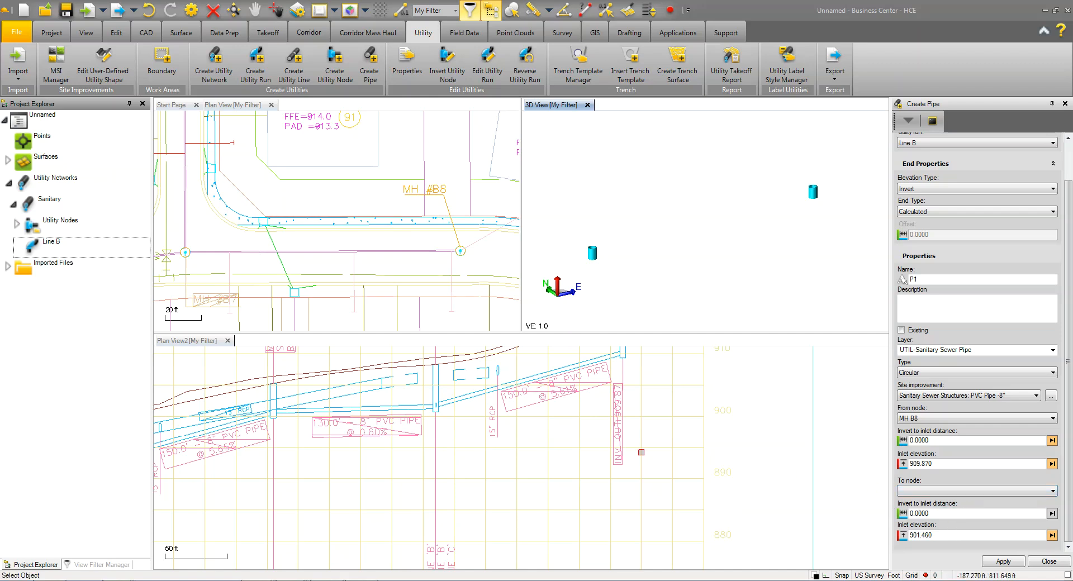
left_click(187, 254)
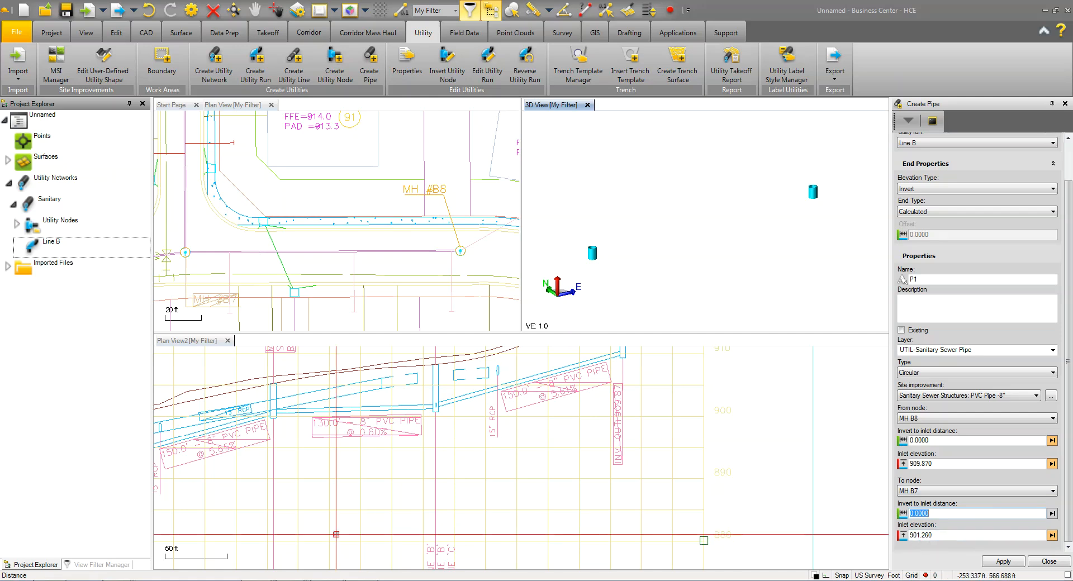
Step: Set pipe P1's inlet elevation at MH B7 to the profile's invert-in value of 901.46 and create the pipe
scroll(346, 481, "down", 2)
middle_click_drag(362, 510, 367, 364)
scroll(411, 413, "up", 4)
scroll(410, 414, "up", 1)
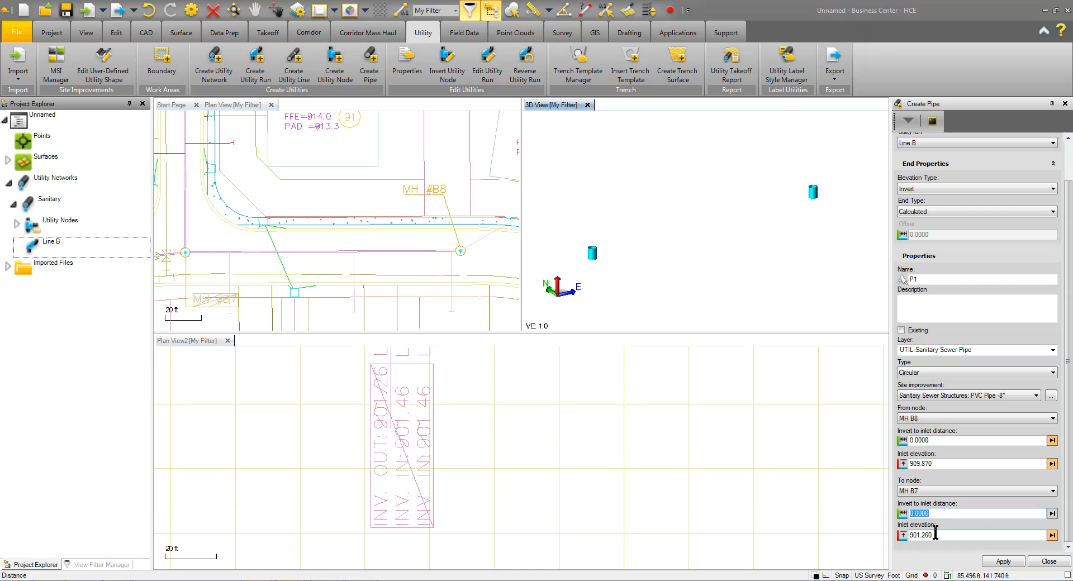
left_click_drag(924, 536, 945, 536)
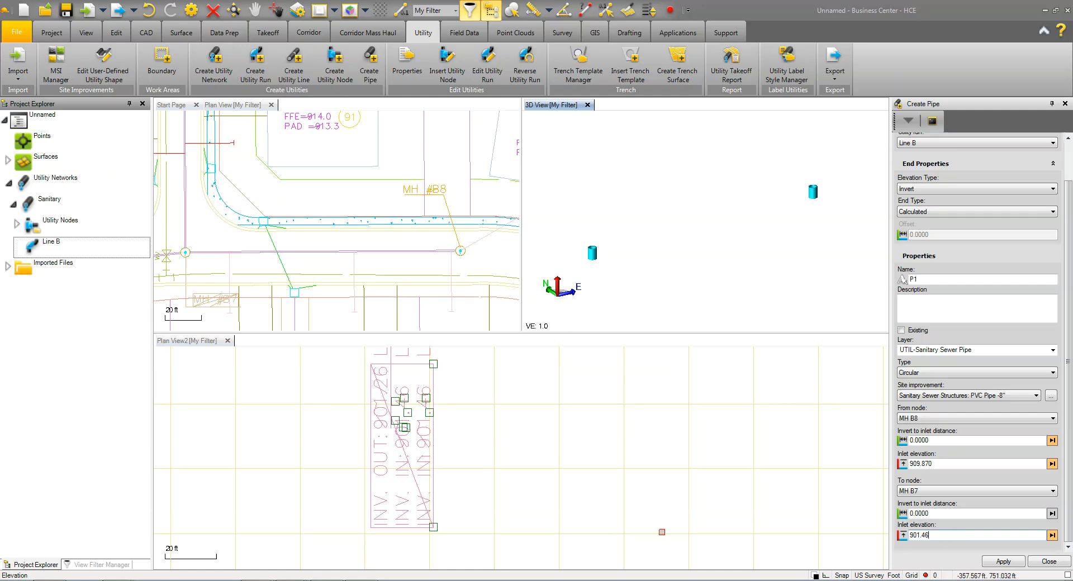
left_click(1003, 562)
Step: Examine the new pipe between MH B8 and MH B7 and its manhole connections in 3D and plan
scroll(798, 193, "up", 5)
scroll(855, 232, "up", 5)
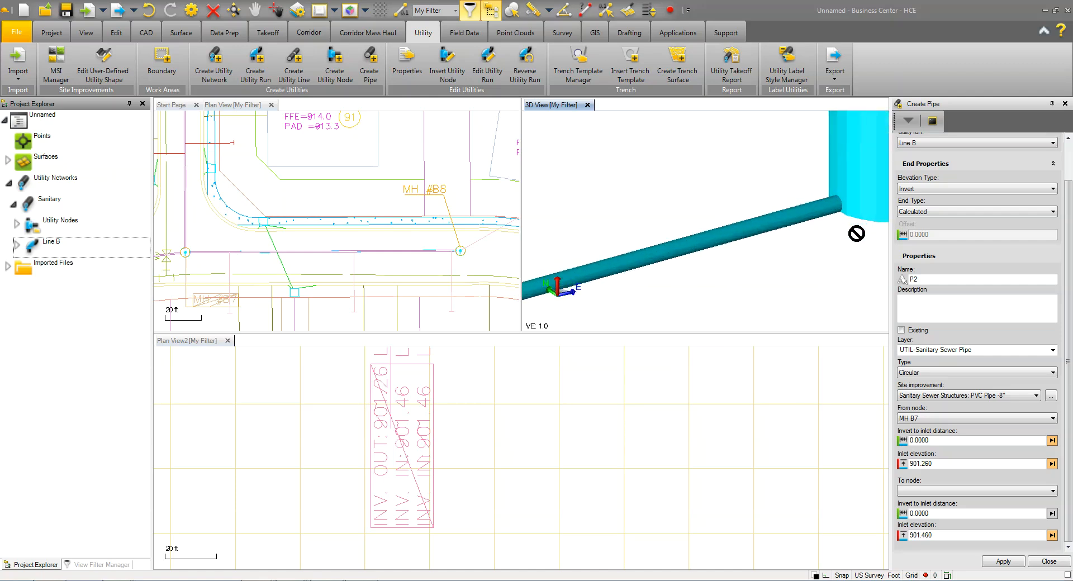
scroll(809, 257, "down", 5)
scroll(759, 280, "down", 5)
scroll(680, 287, "up", 8)
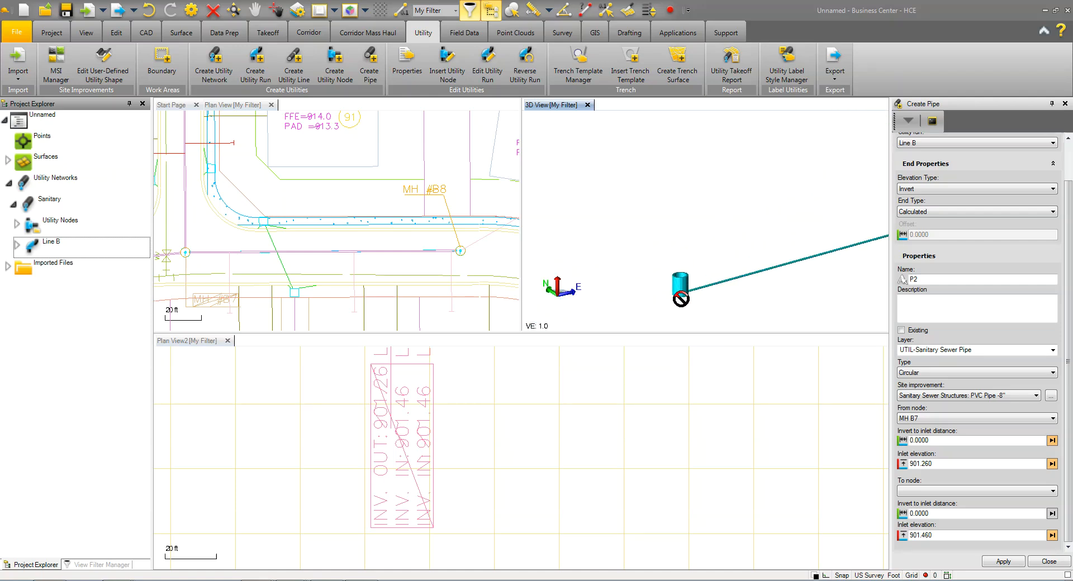
scroll(750, 269, "up", 1)
mouse_move(749, 270)
middle_mouse_down()
mouse_move(685, 251)
mouse_move(749, 271)
mouse_move(772, 264)
middle_mouse_up()
scroll(772, 265, "down", 4)
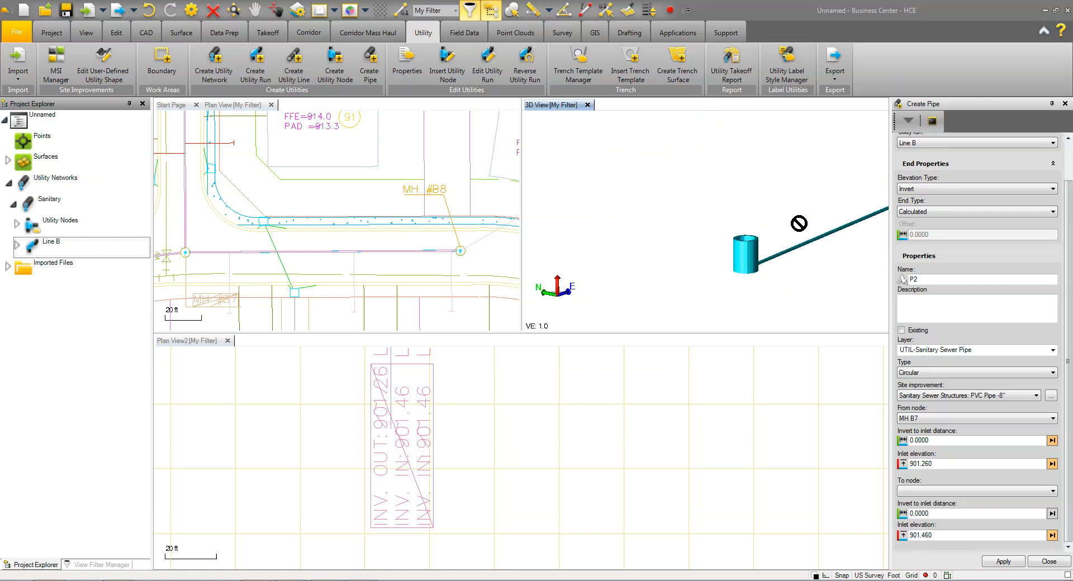
middle_click_drag(799, 224, 683, 254)
scroll(685, 259, "down", 3)
scroll(684, 258, "down", 1)
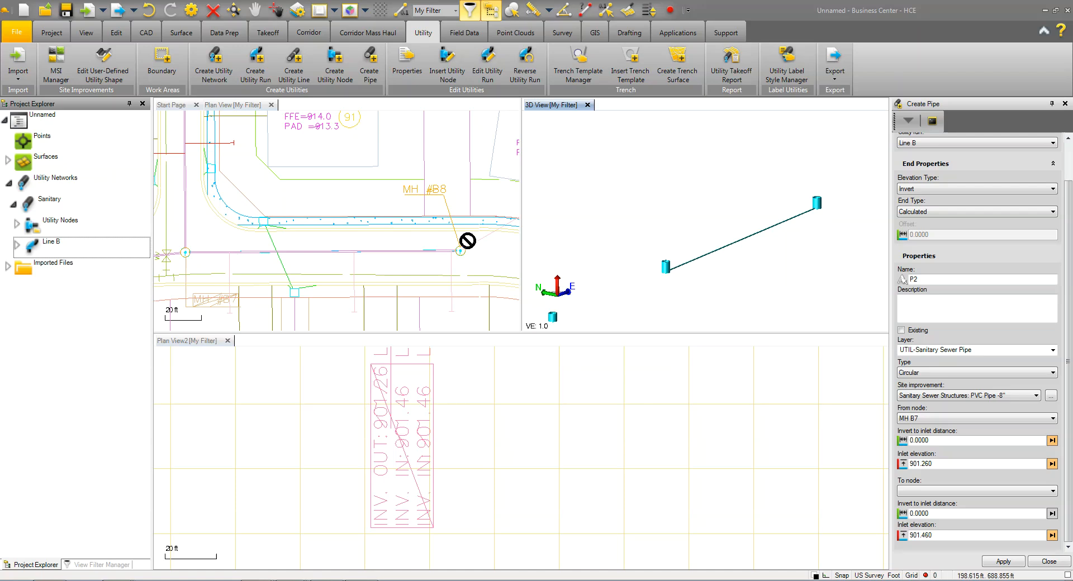
scroll(395, 267, "down", 4)
scroll(395, 266, "down", 3)
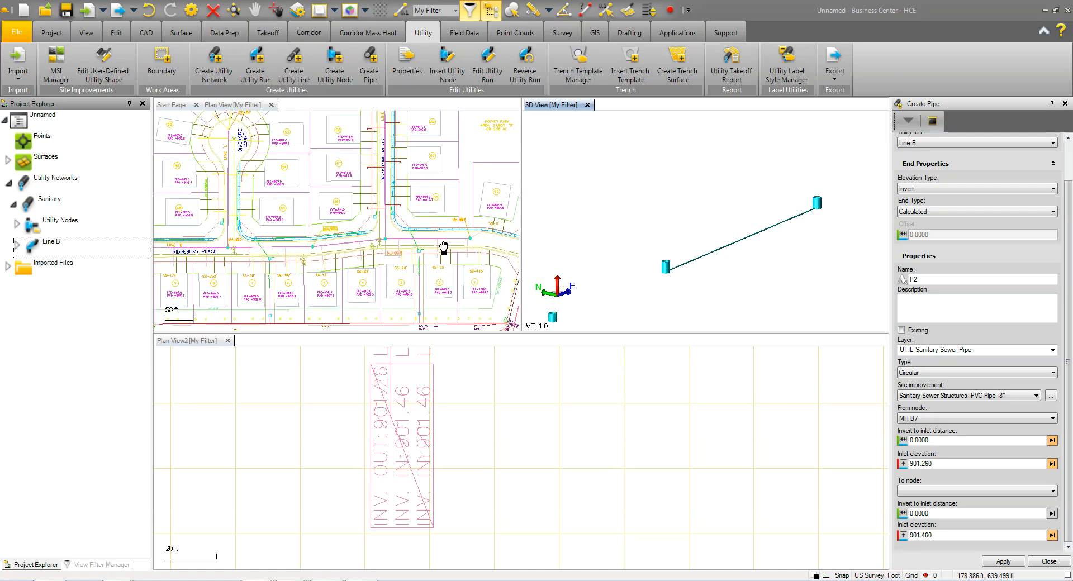
scroll(679, 234, "down", 2)
middle_click_drag(699, 220, 730, 210)
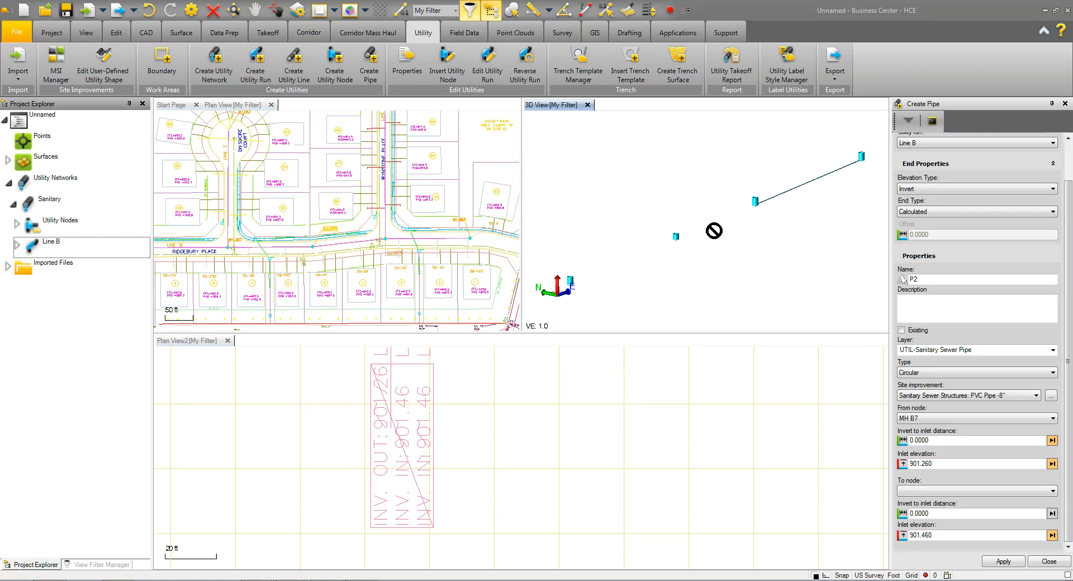
Step: Create pipe P2 from MH B7 to MH B6 with an inlet elevation of 900.48 at MH B6
scroll(353, 413, "down", 2)
scroll(353, 412, "down", 2)
middle_click_drag(326, 420, 581, 485)
scroll(510, 479, "up", 2)
scroll(511, 479, "up", 1)
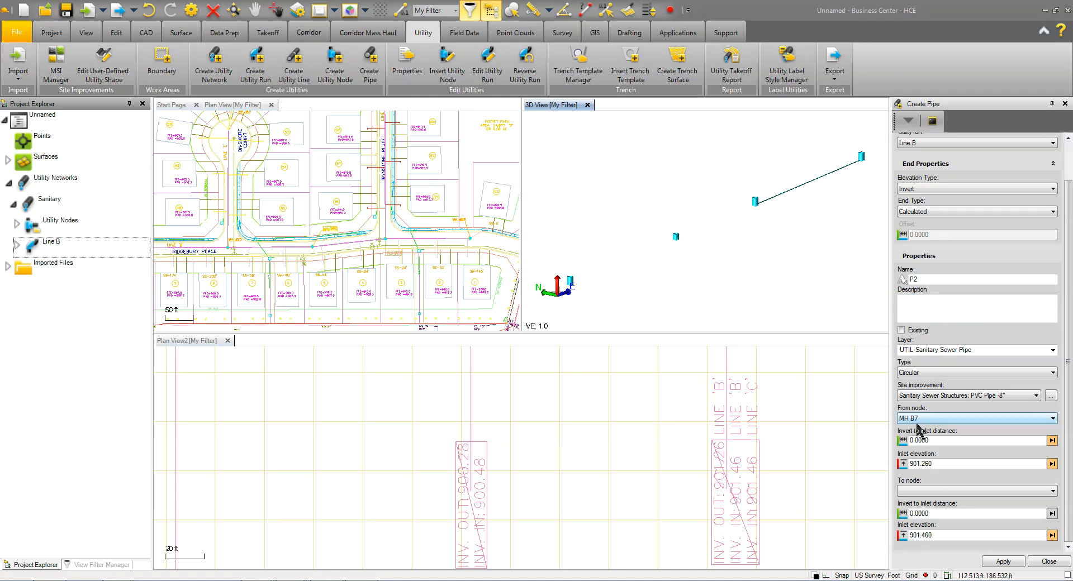
left_click(1053, 491)
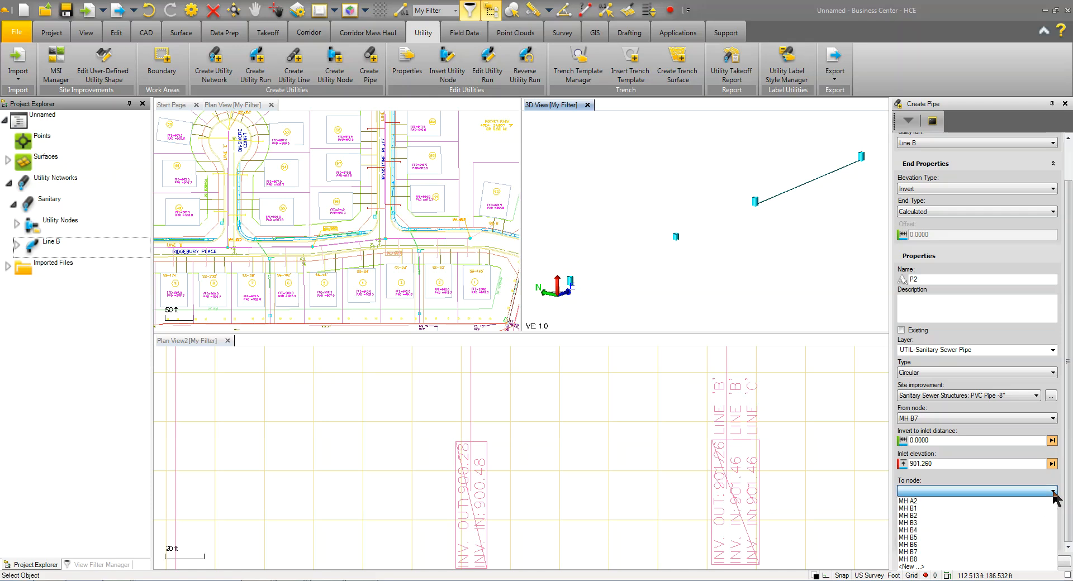
left_click(994, 544)
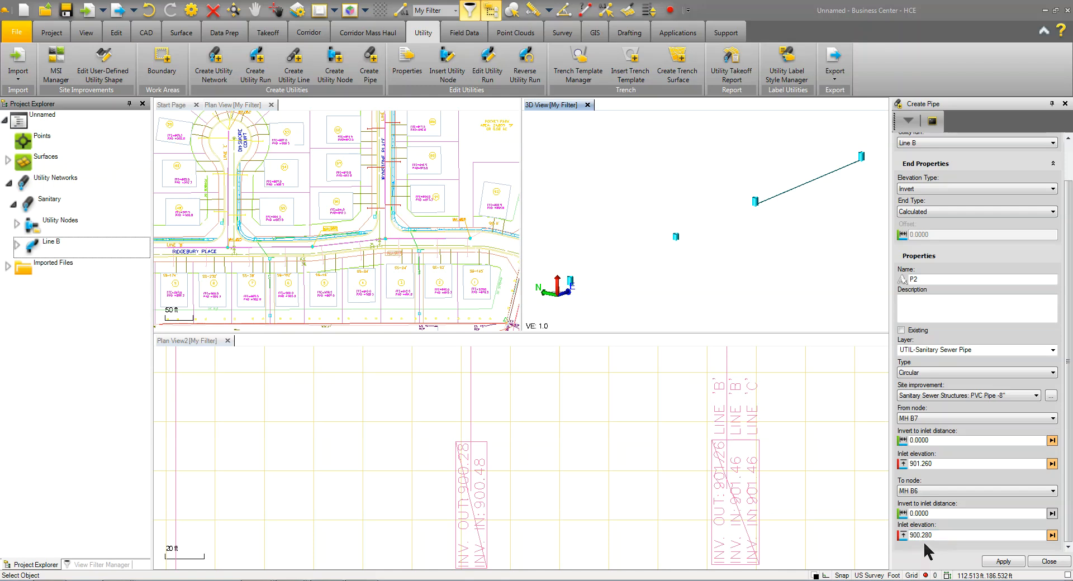
left_click_drag(926, 536, 953, 538)
type("48")
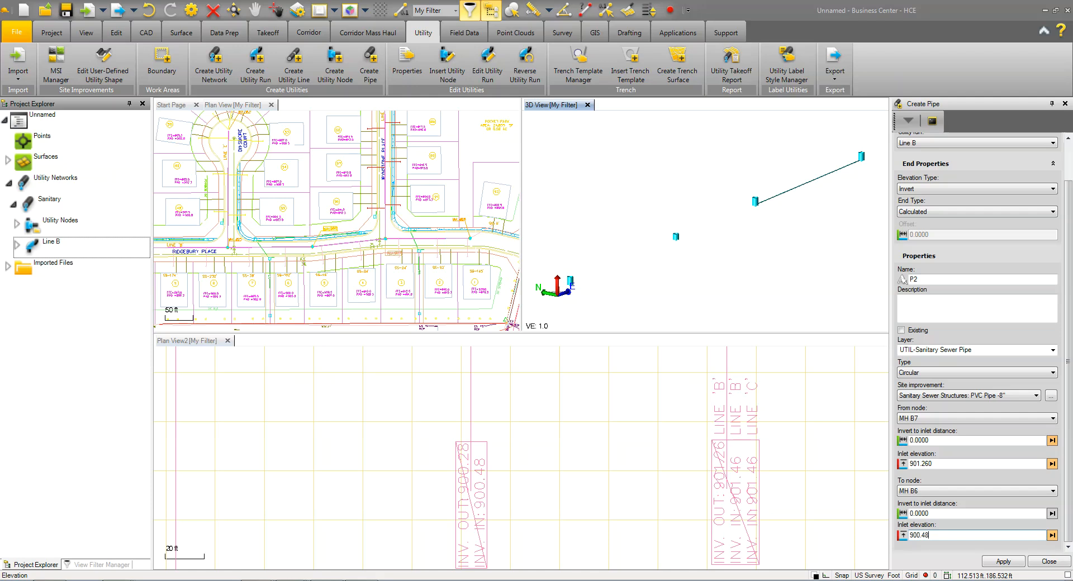
left_click(1001, 562)
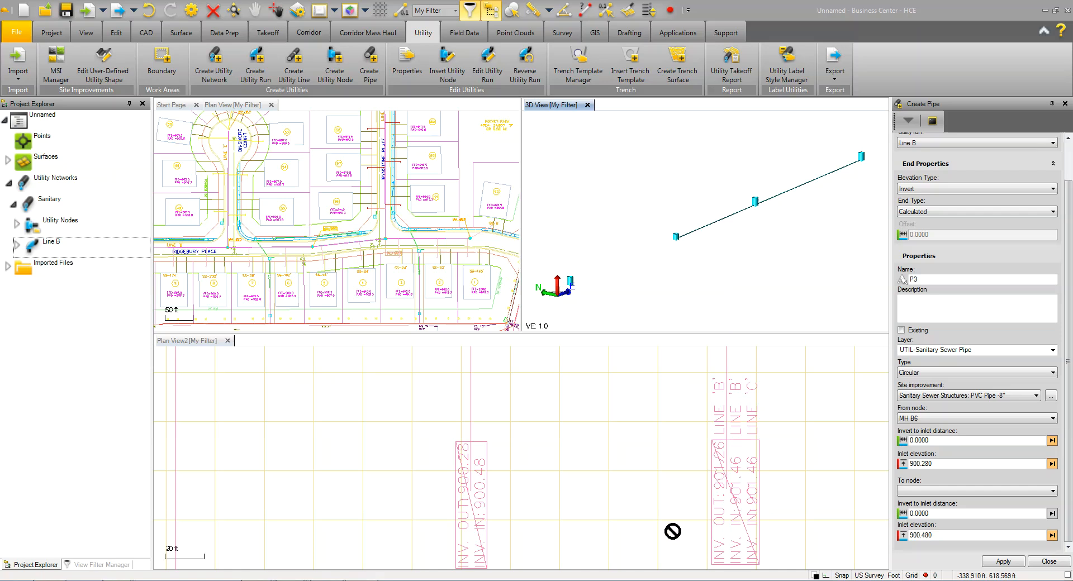
Step: Create pipe P3 from MH B6 to MH B5, using the profile's invert-in elevation of 891.81 at MH B5
scroll(512, 480, "down", 3)
scroll(512, 473, "down", 2)
middle_click_drag(450, 447, 440, 473)
scroll(437, 435, "up", 3)
scroll(439, 441, "down", 5)
middle_click_drag(461, 507, 499, 413)
scroll(474, 487, "up", 6)
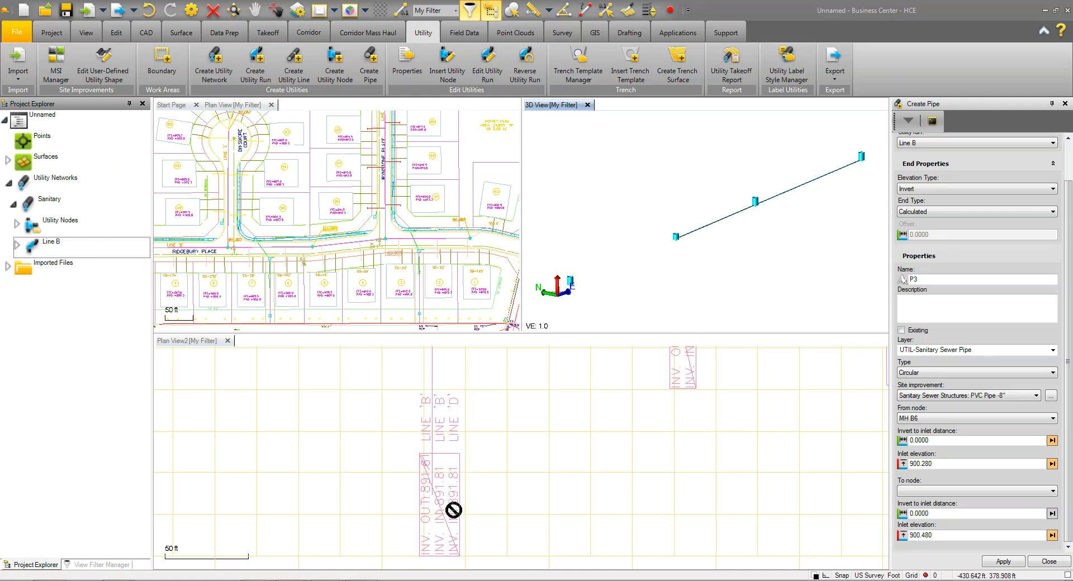
left_click(1047, 494)
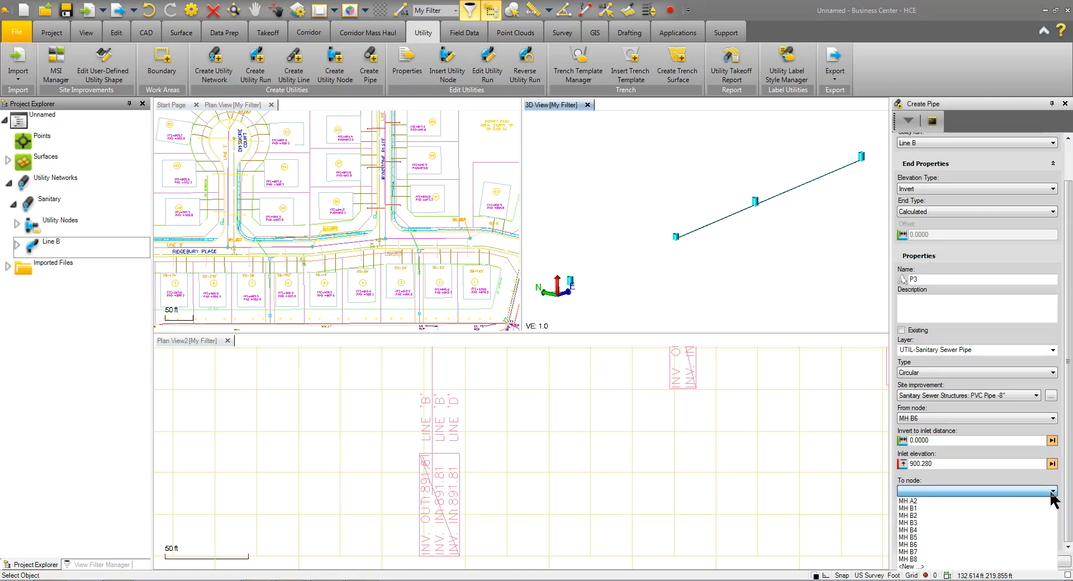
left_click(1014, 536)
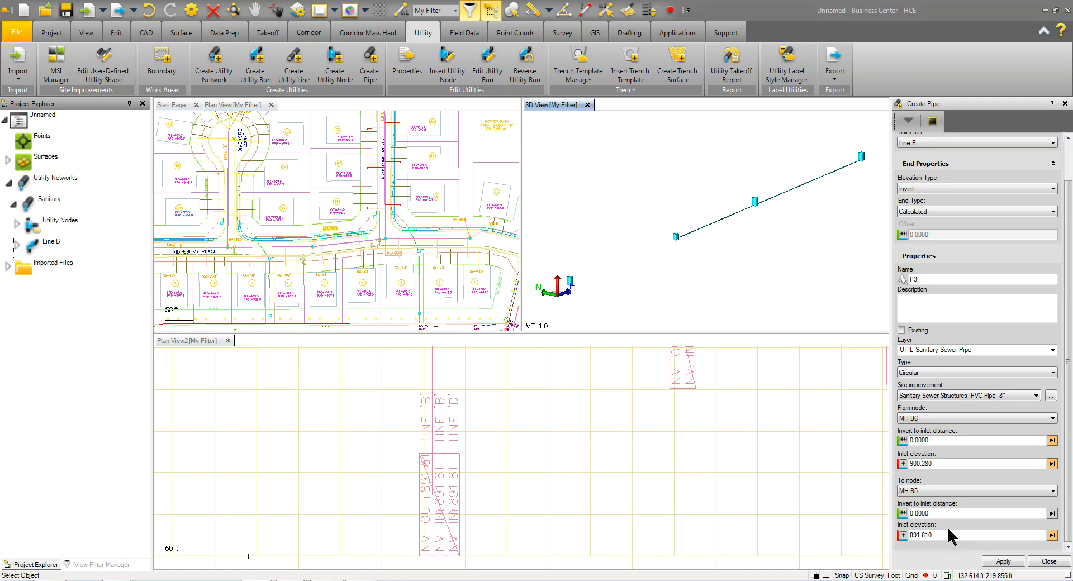
left_click_drag(922, 535, 972, 538)
type("91")
left_click(1004, 561)
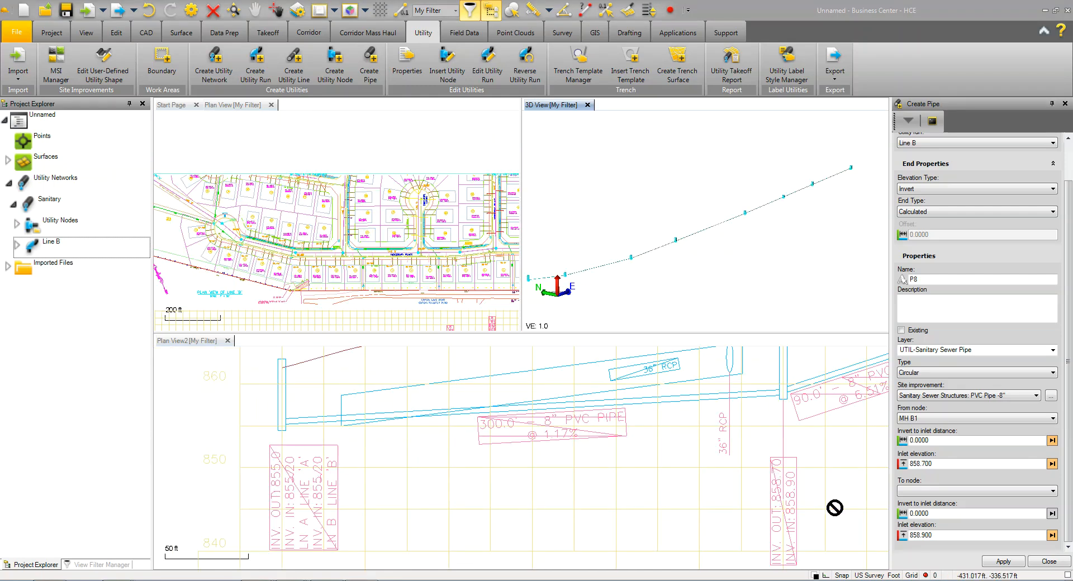
left_click(1048, 494)
left_click(1031, 503)
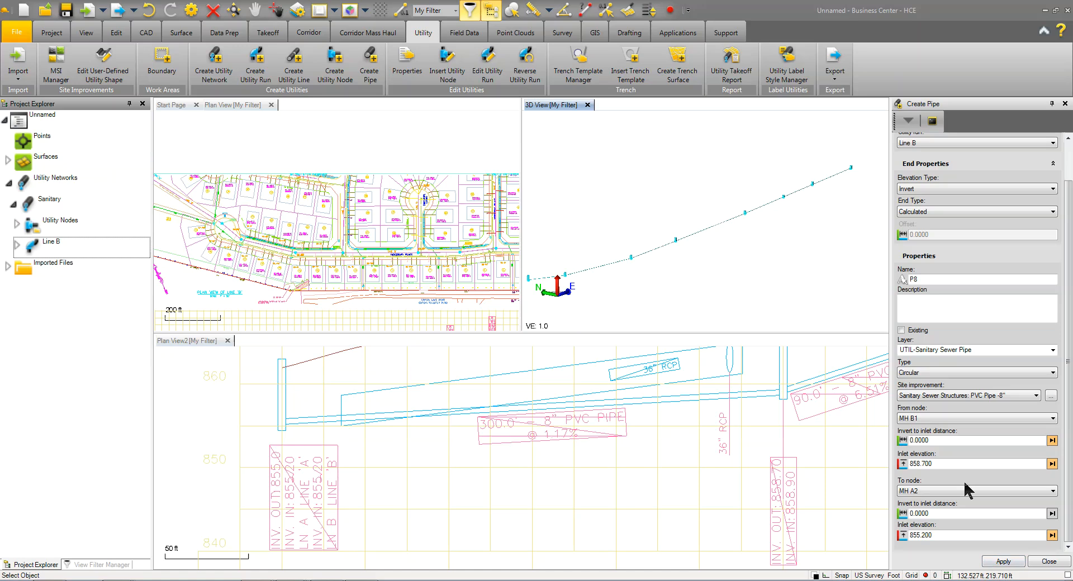
left_click(1047, 561)
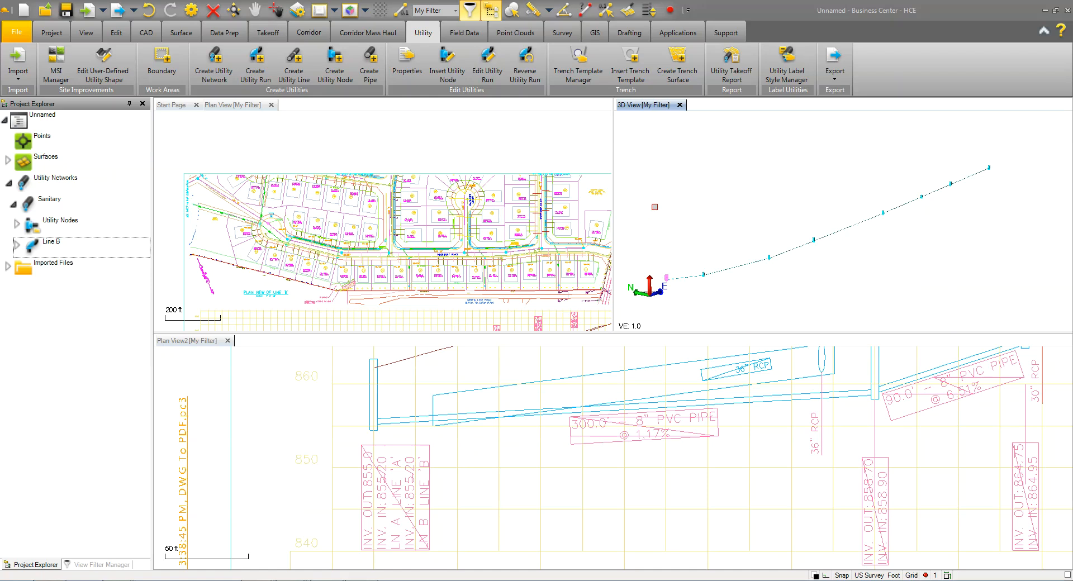
Step: Set manhole MH B1's invert elevation to 855.200 in its properties
right_click(654, 207)
left_click(689, 352)
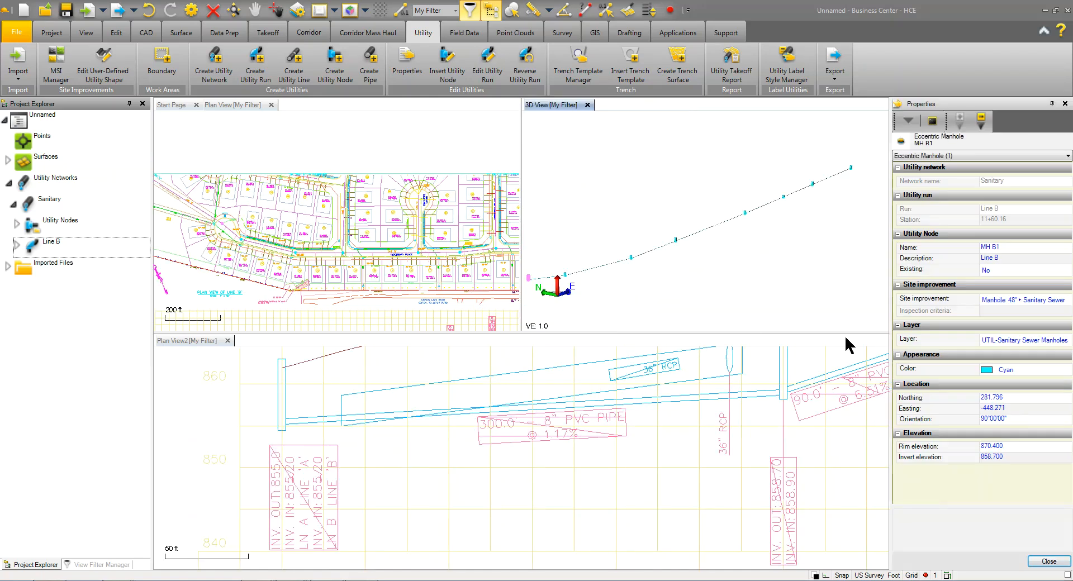
left_click(1000, 458)
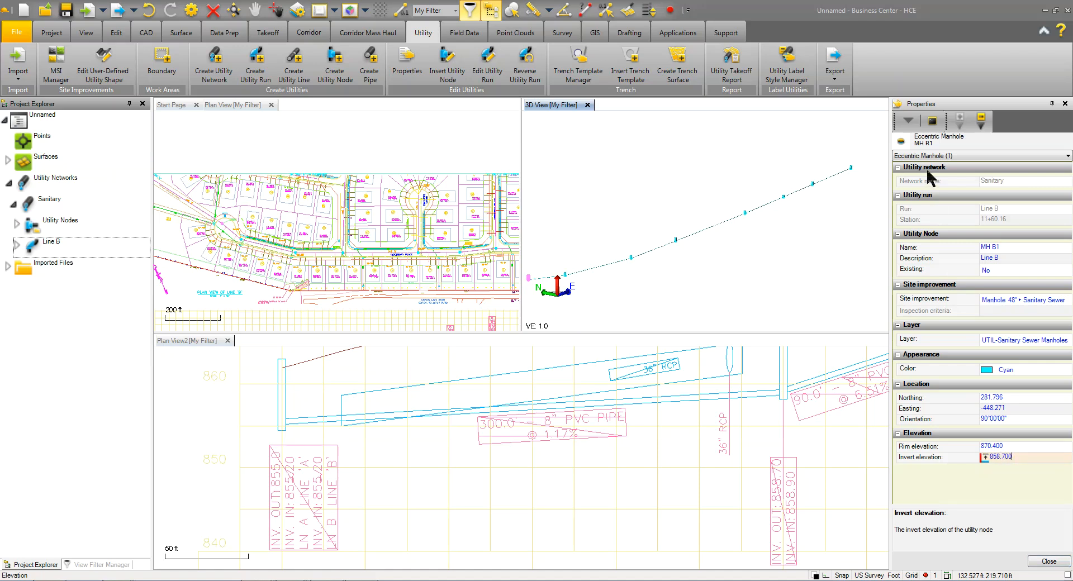
right_click_drag(603, 277, 651, 275)
middle_click_drag(655, 256, 722, 218)
scroll(652, 266, "up", 4)
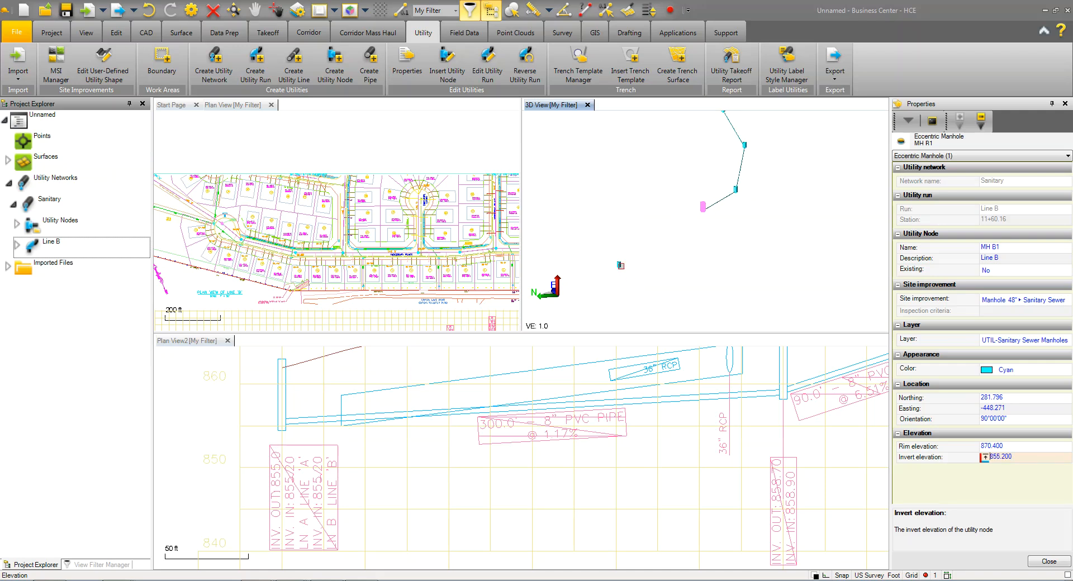
left_click(1045, 561)
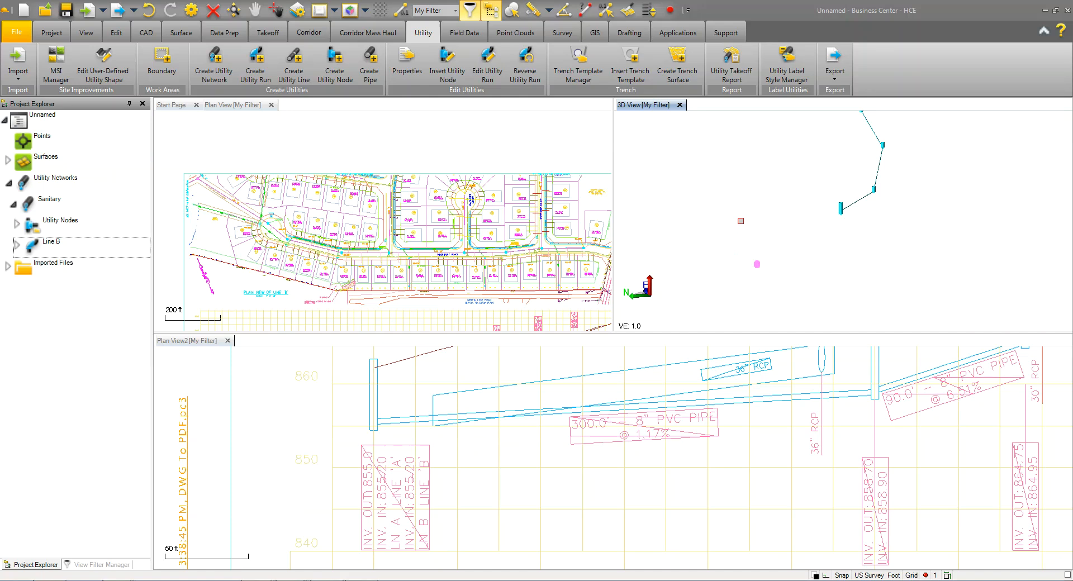
Step: Set manhole MH A2's invert elevation to 855.0, the invert-out value in the profile
right_click(741, 221)
left_click(783, 371)
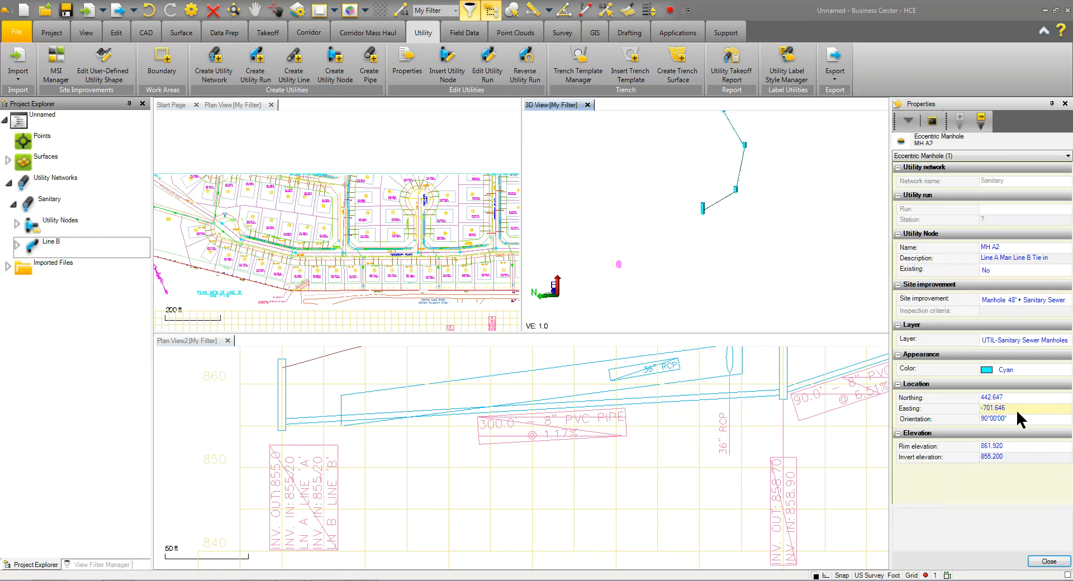
left_click(1005, 459)
left_click_drag(999, 458, 1042, 463)
type(".0")
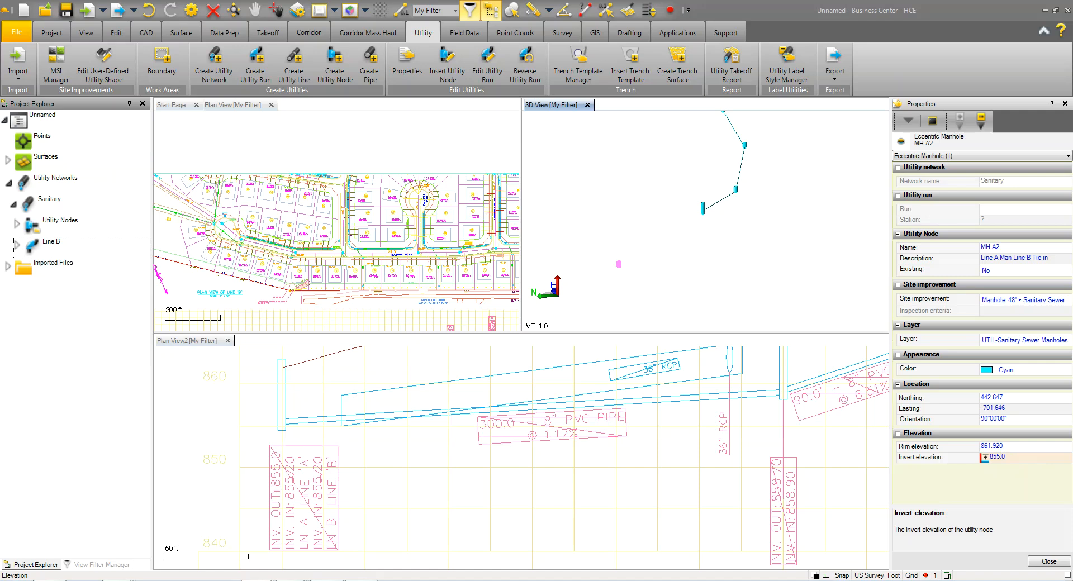
left_click(1055, 562)
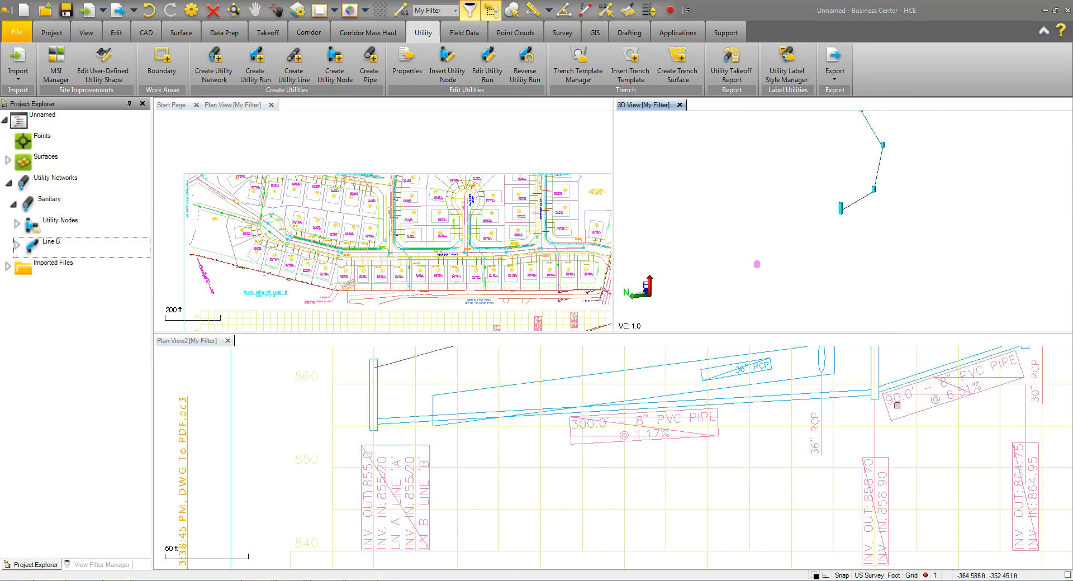
Step: Create the 8-inch PVC pipe from MH B1 to MH A2 with inlet elevations of 858.900 at MH B1 and 855.200 at MH A2
scroll(824, 237, "up", 6)
scroll(824, 234, "down", 5)
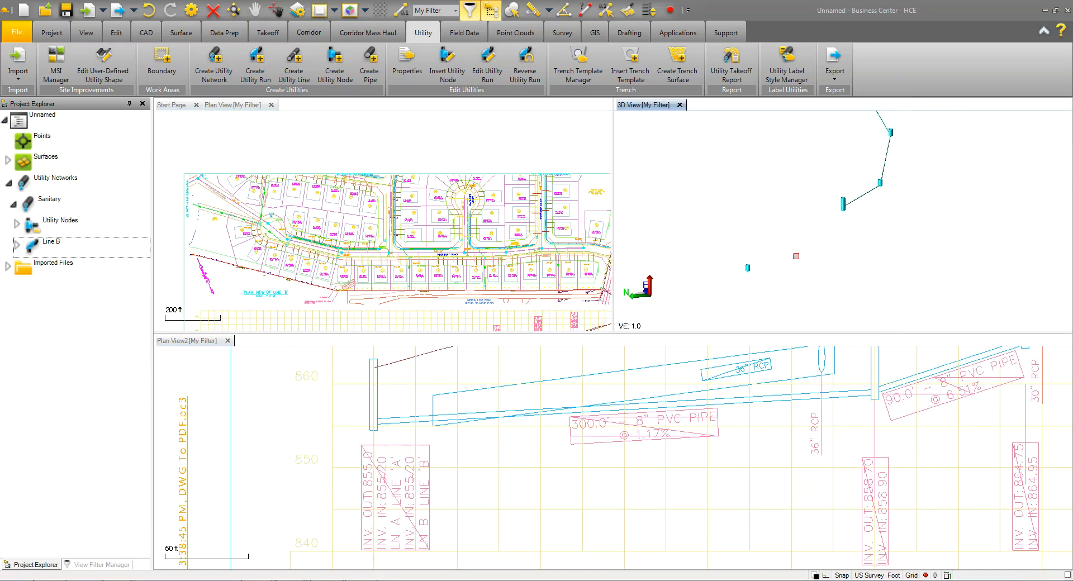
left_click(370, 73)
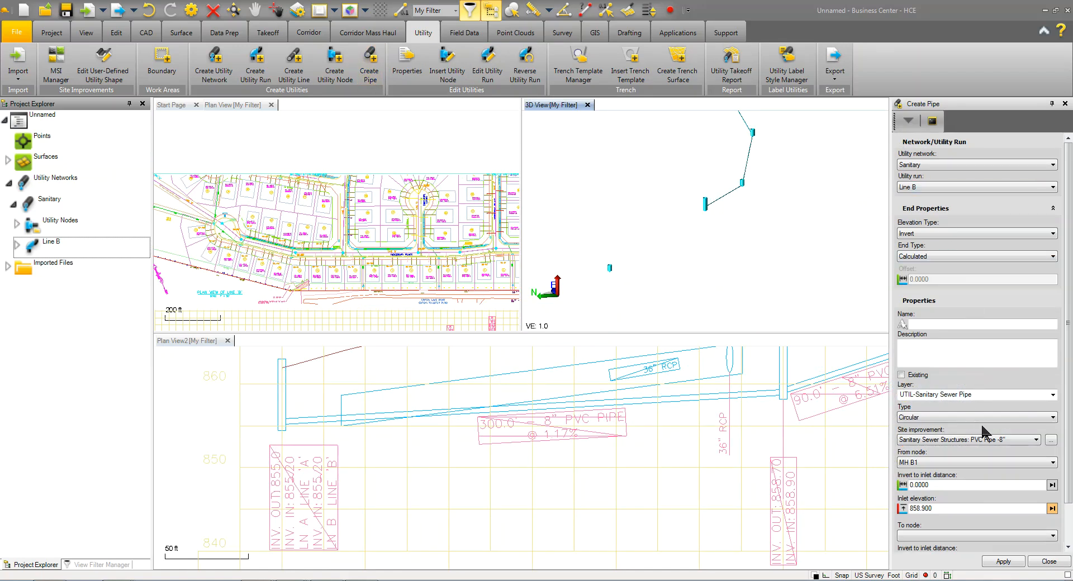
left_click(1041, 535)
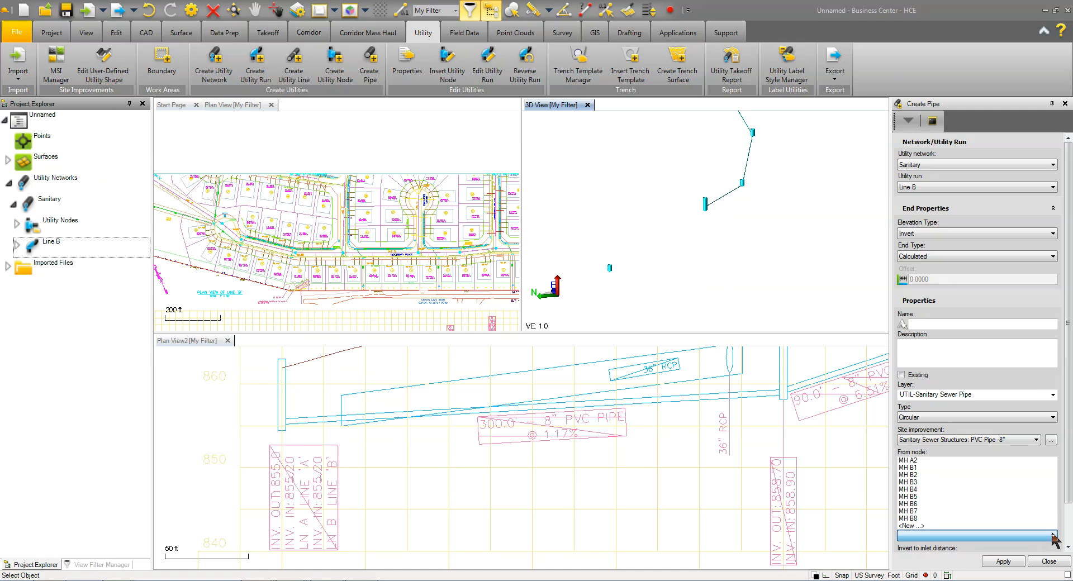
left_click(982, 469)
left_click(932, 509)
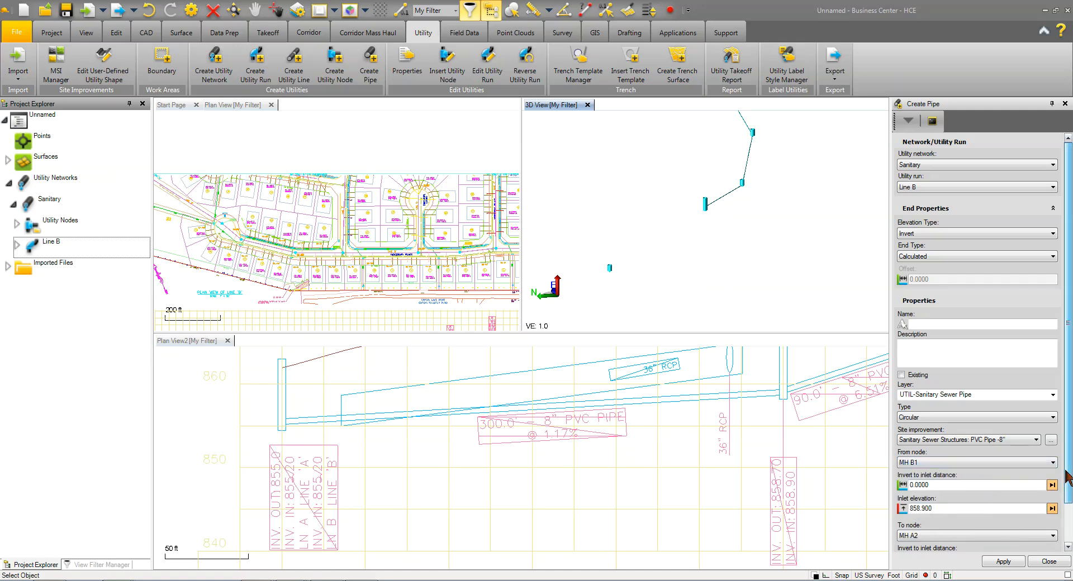
scroll(1069, 509, "down", 2)
scroll(1069, 509, "down", 1)
left_click_drag(924, 536, 970, 534)
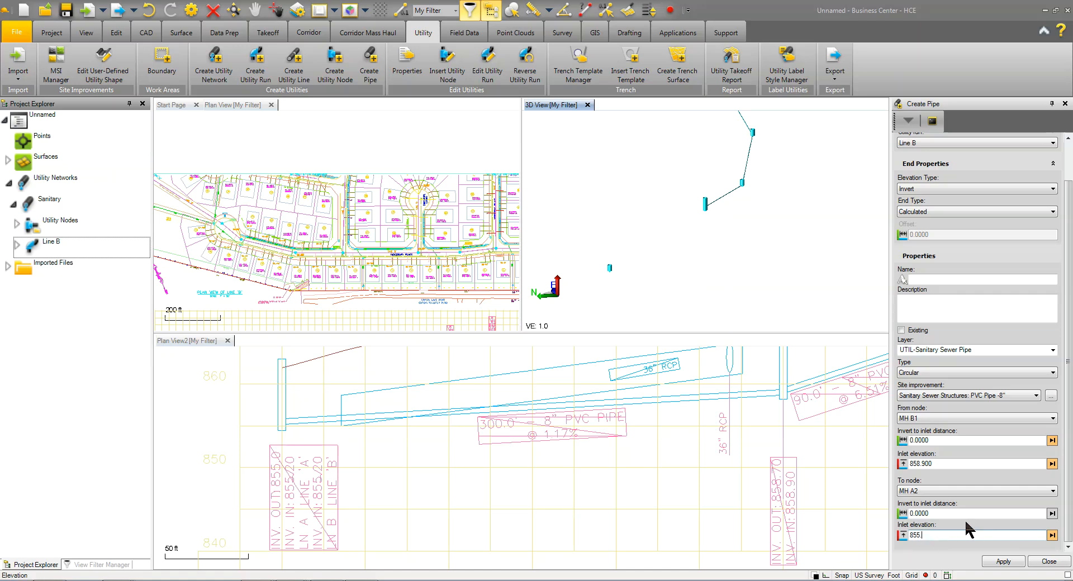
left_click(1001, 563)
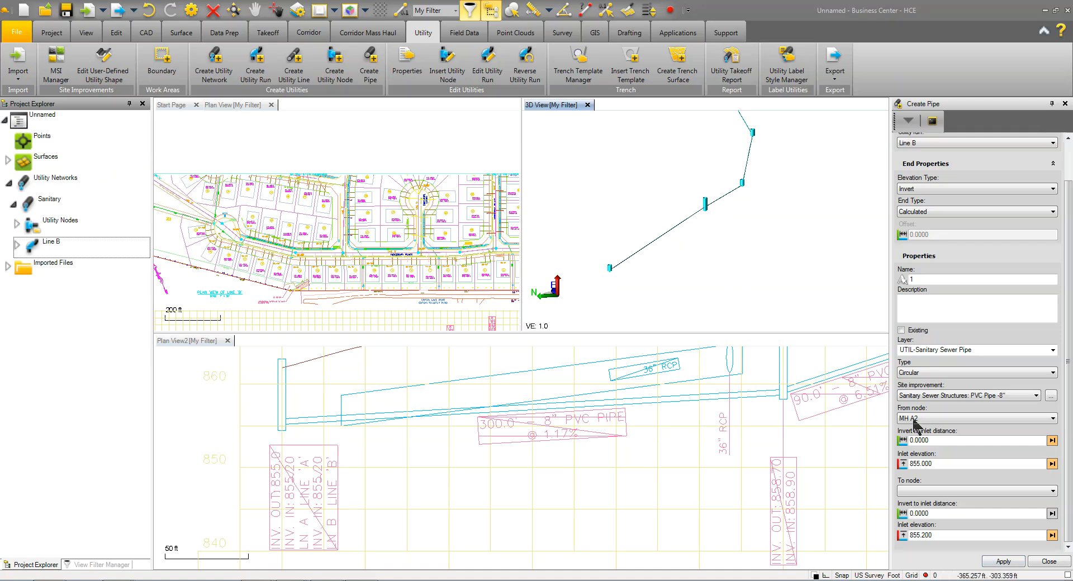
left_click(1047, 562)
Step: Generate the Utility Takeoff Report for the Sanitary network
middle_click_drag(786, 241, 813, 218)
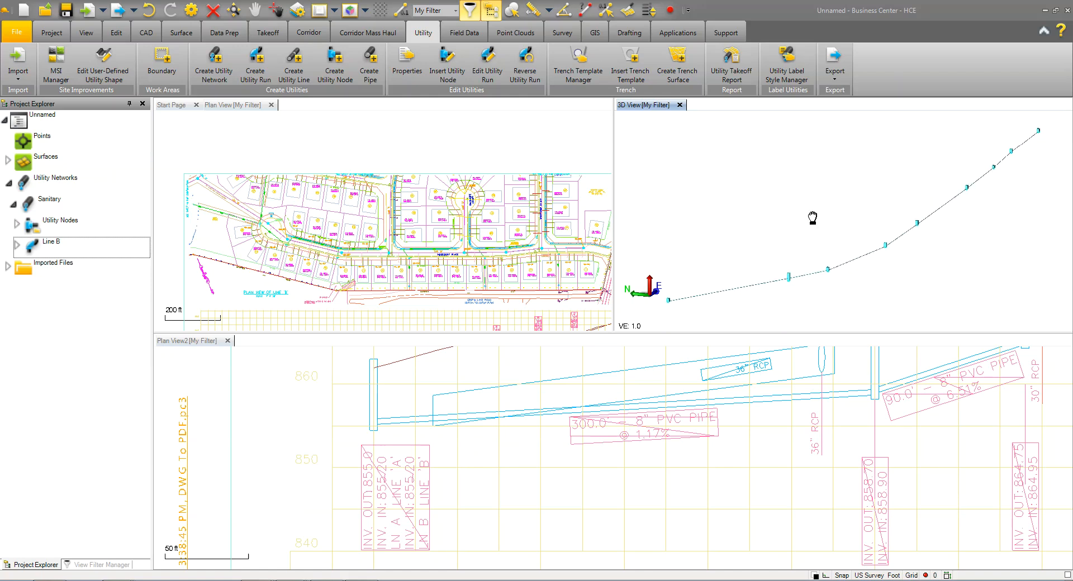
left_click(728, 75)
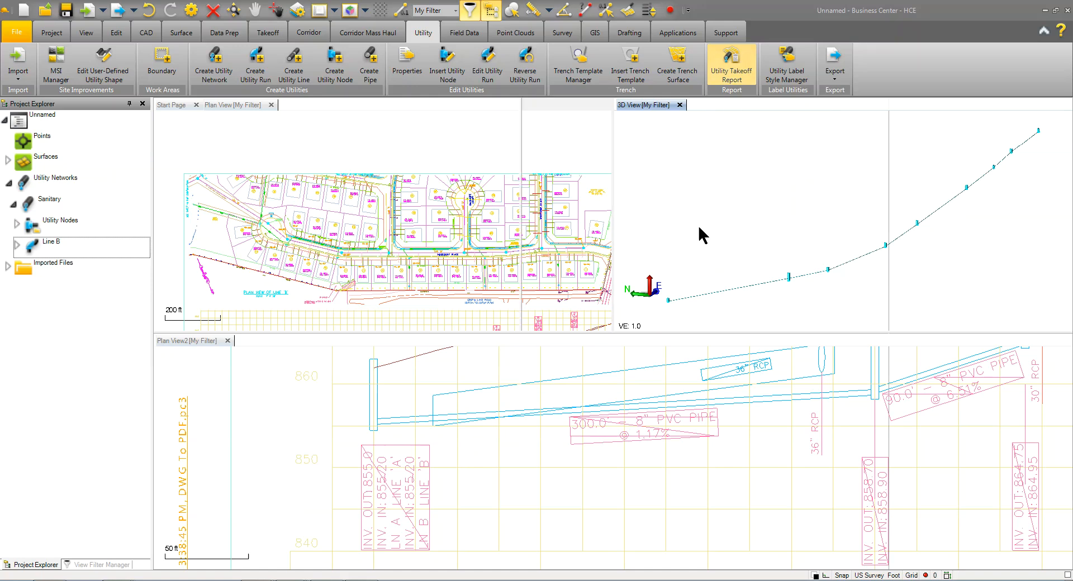
left_click(999, 561)
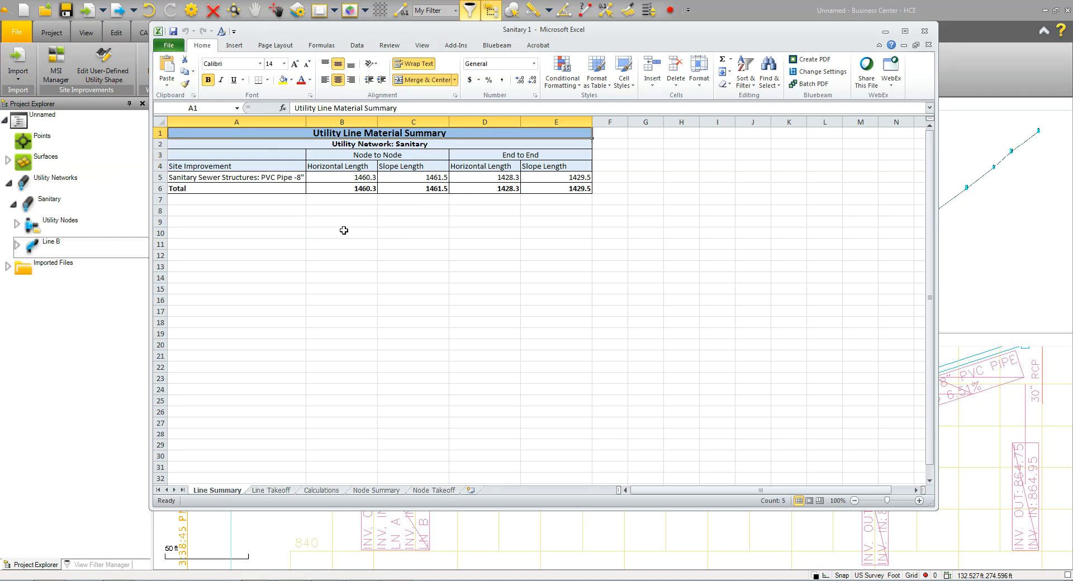
Step: Review the report's line takeoff, calculations, node summary, line summary and node takeoff sheets for pipe lengths and manhole elevations
left_click(274, 491)
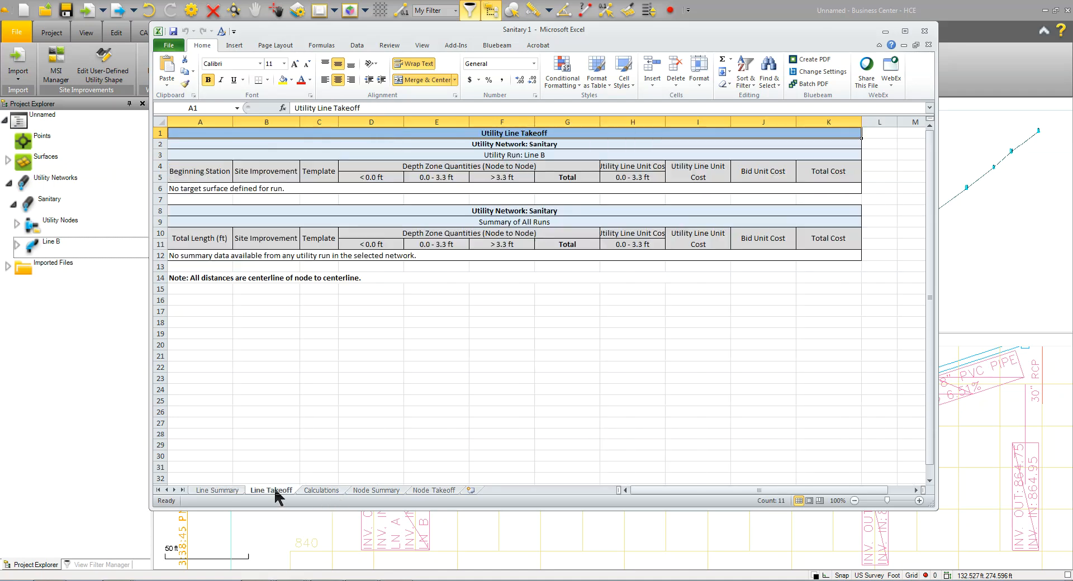
left_click(329, 490)
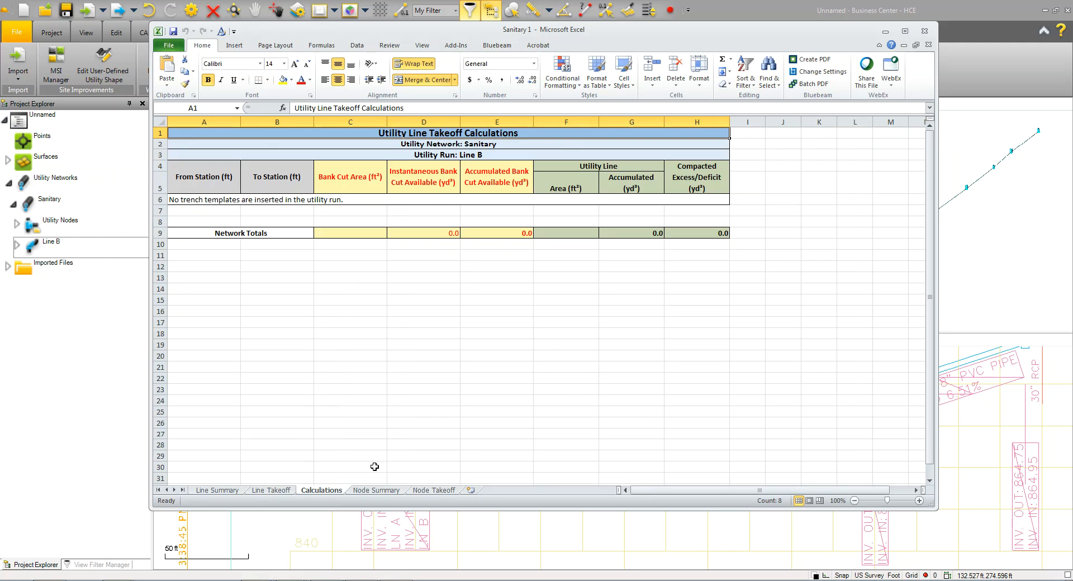
left_click(394, 492)
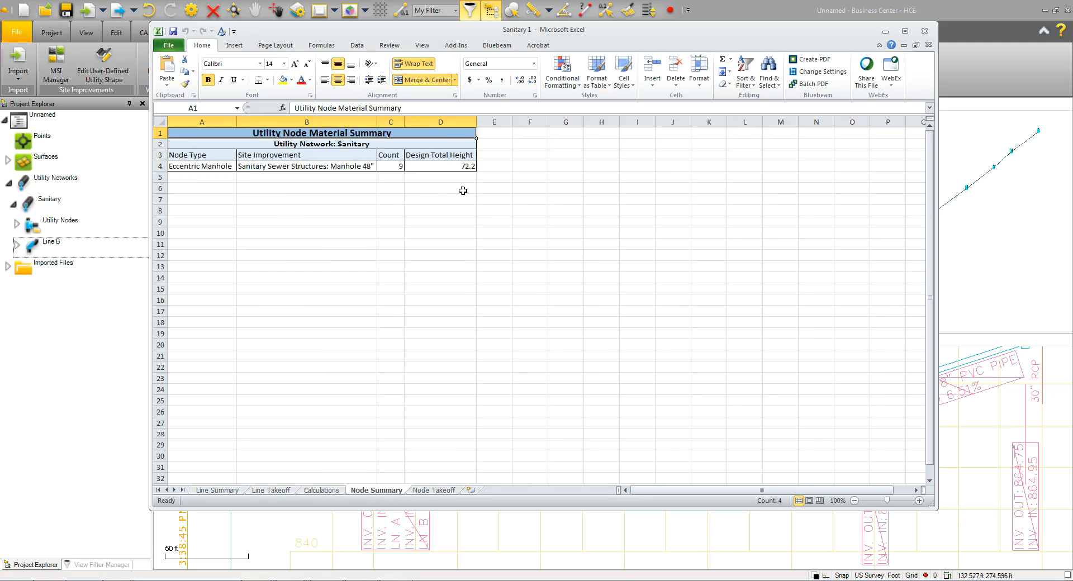
left_click(440, 490)
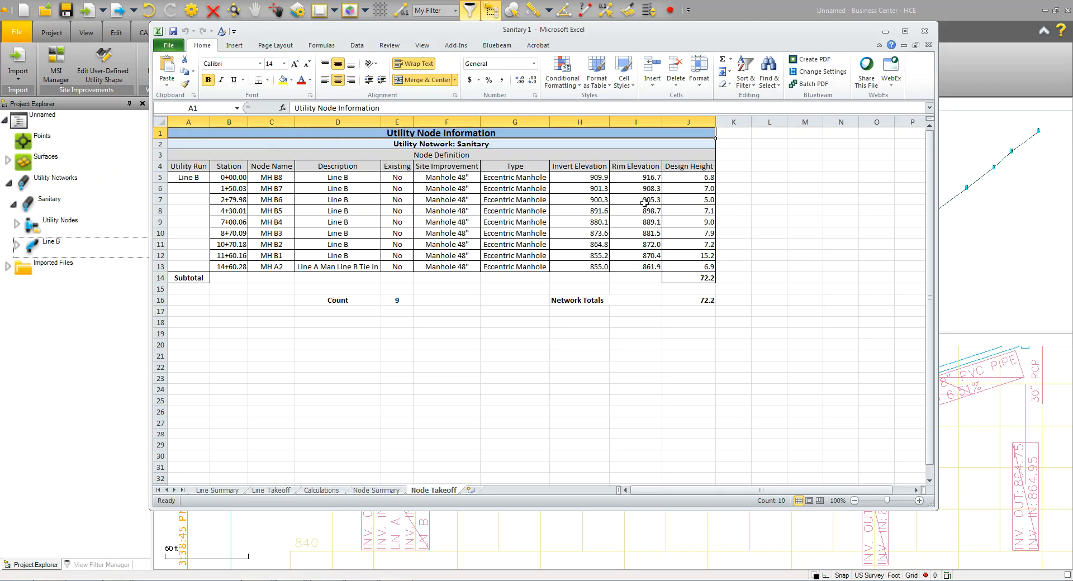
left_click(212, 491)
left_click(262, 492)
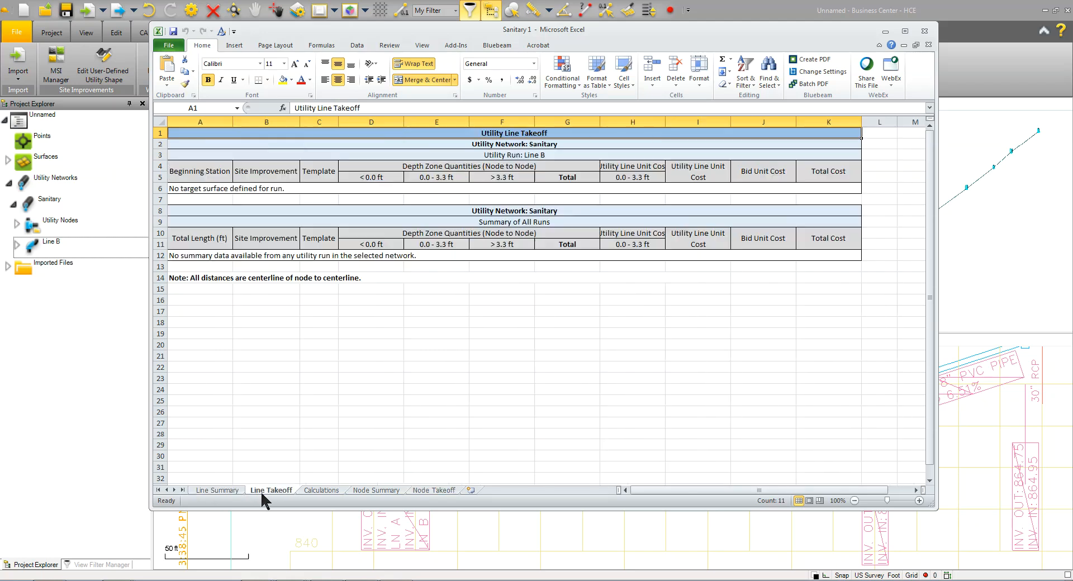
left_click(218, 492)
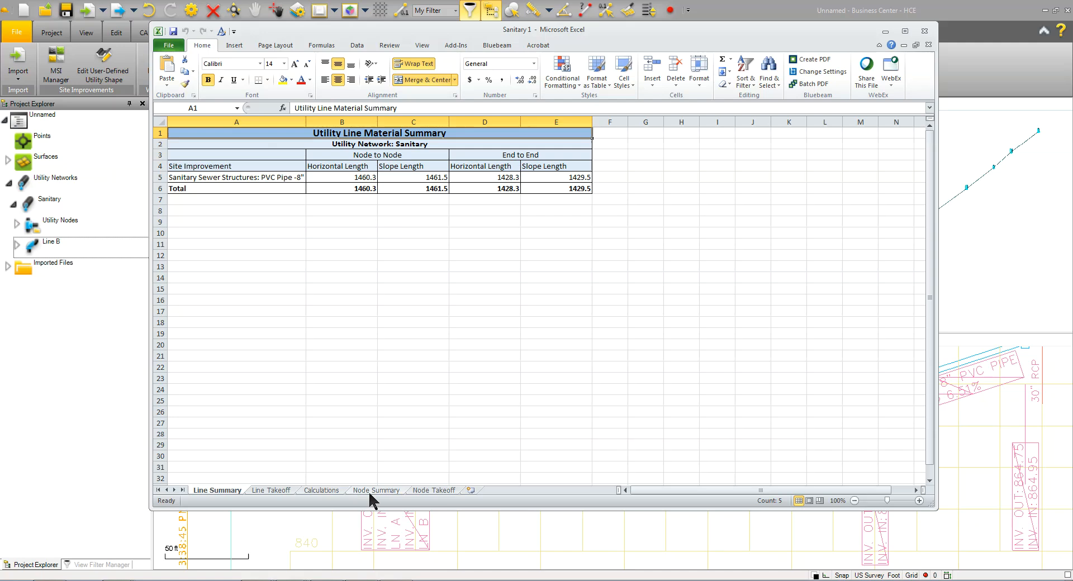
left_click(426, 491)
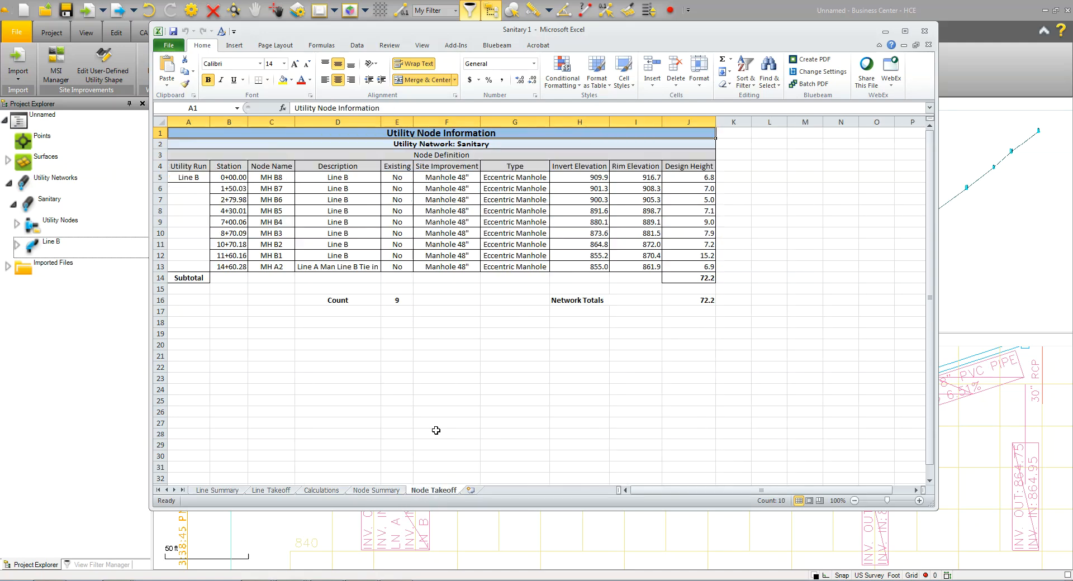
Step: Close the Sanitary 1 report workbook without saving it
left_click(925, 32)
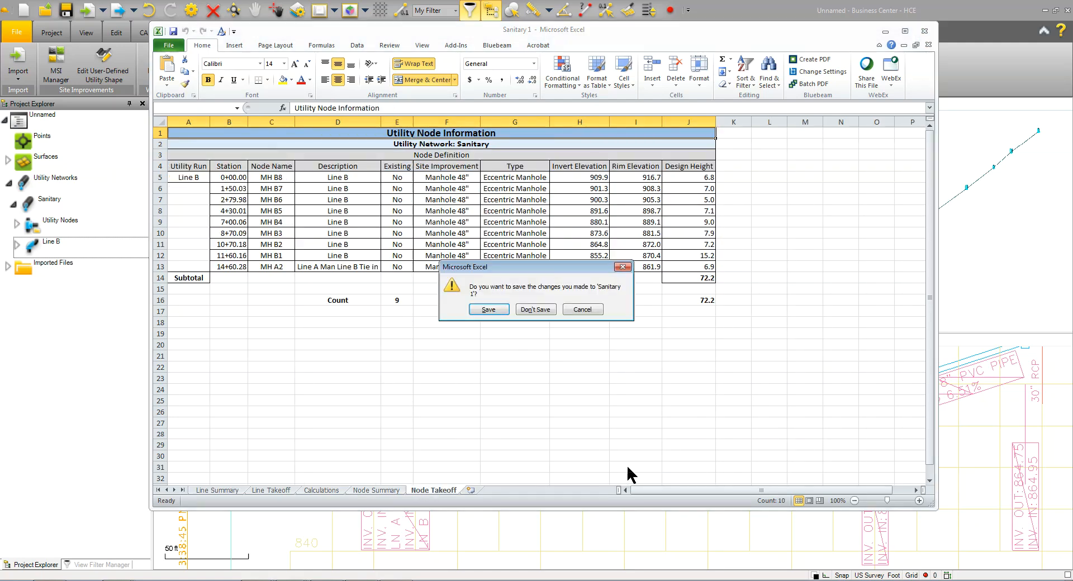
left_click(581, 310)
left_click(925, 32)
left_click(535, 311)
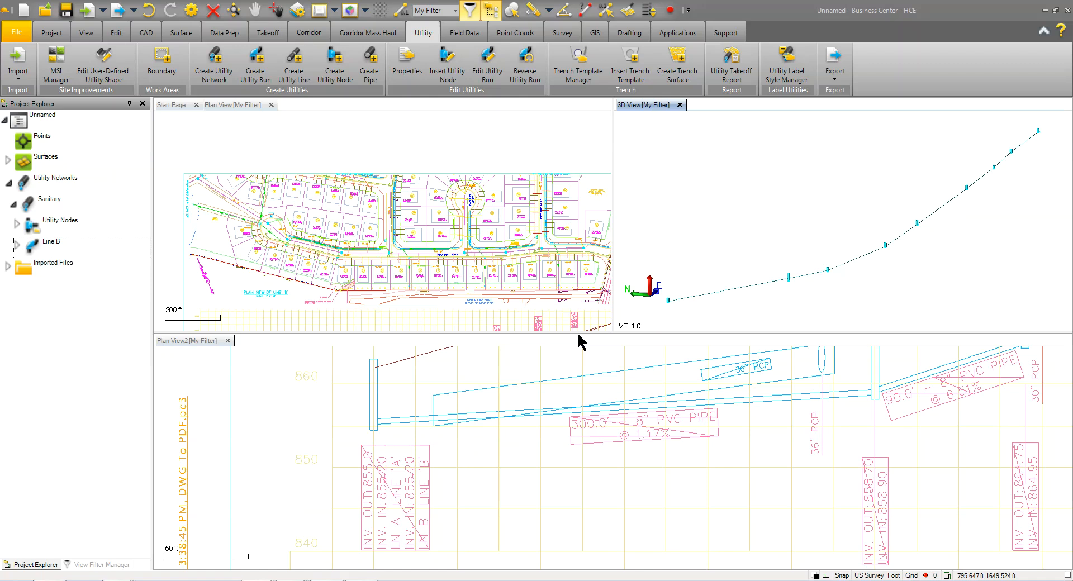
Step: Open manhole MH B1's properties and examine its invert elevation and pipe connections in the 3D view
scroll(802, 291, "up", 5)
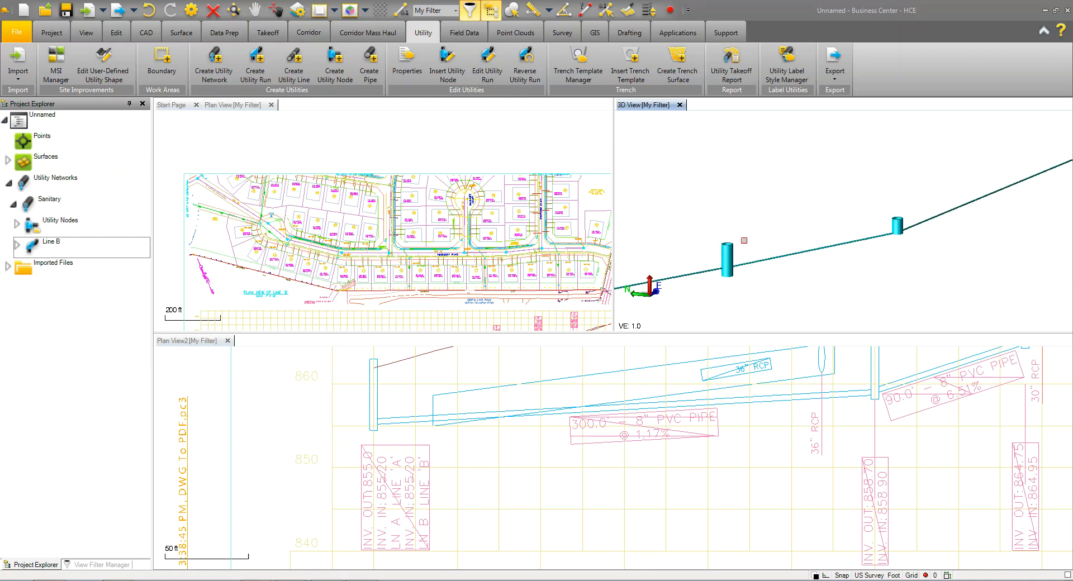
left_click(730, 249)
right_click(743, 219)
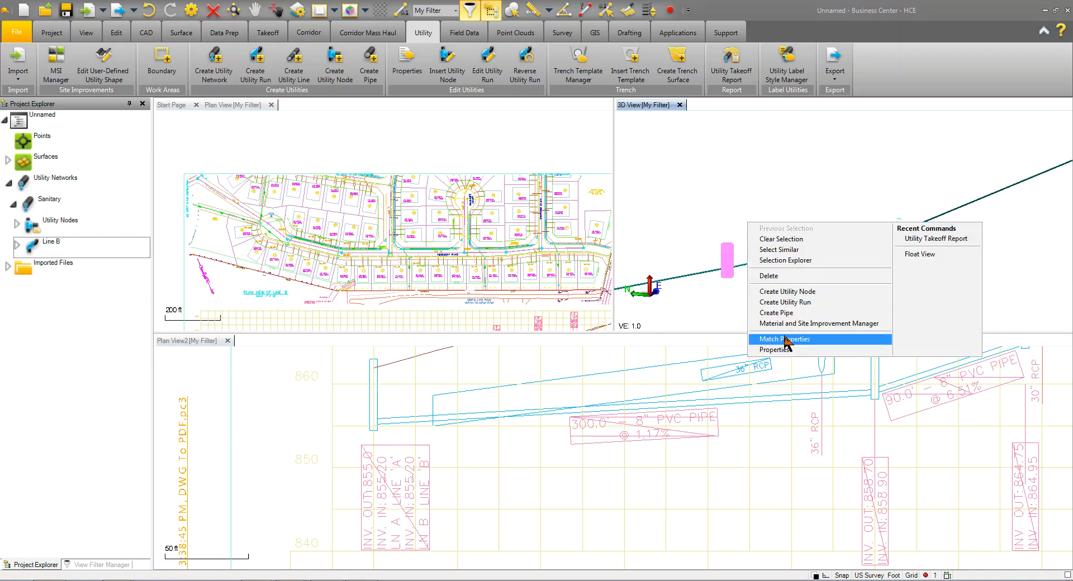
left_click(784, 349)
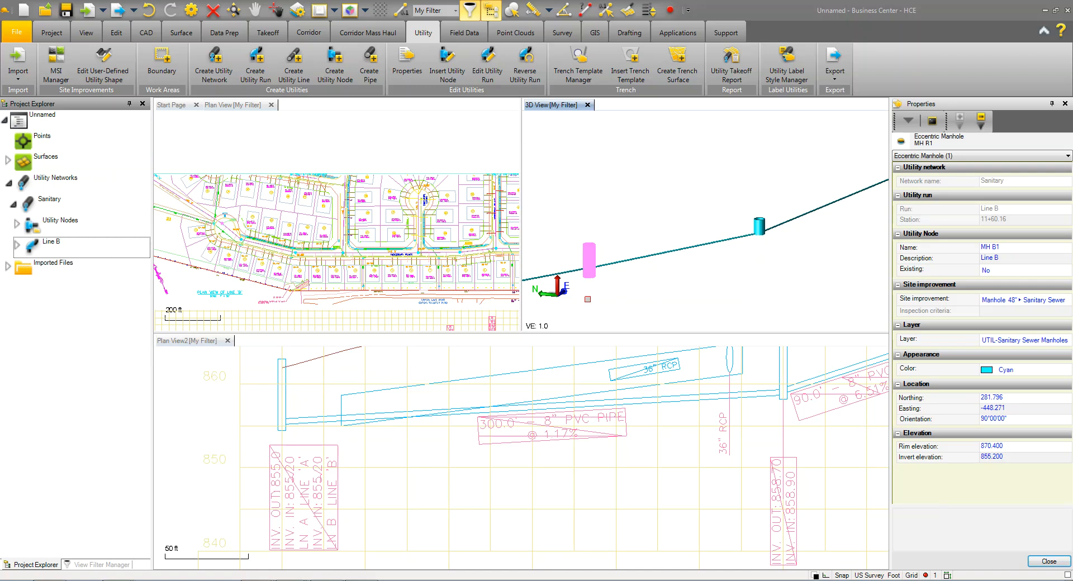
scroll(588, 299, "up", 4)
mouse_move(589, 255)
right_mouse_down()
mouse_move(667, 251)
mouse_move(647, 264)
mouse_move(637, 299)
mouse_move(618, 271)
mouse_move(642, 242)
mouse_move(644, 251)
right_mouse_up()
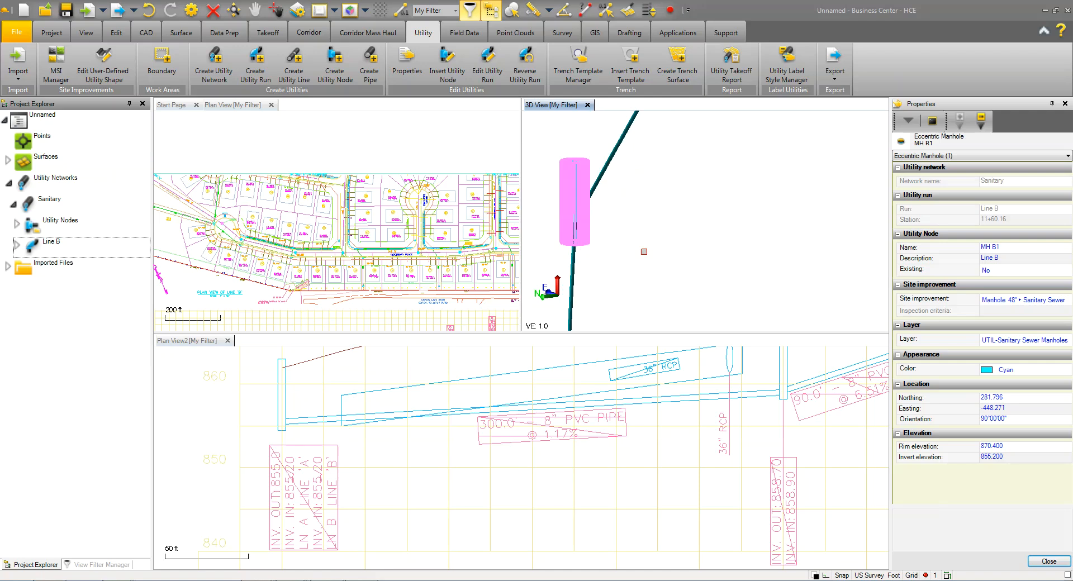